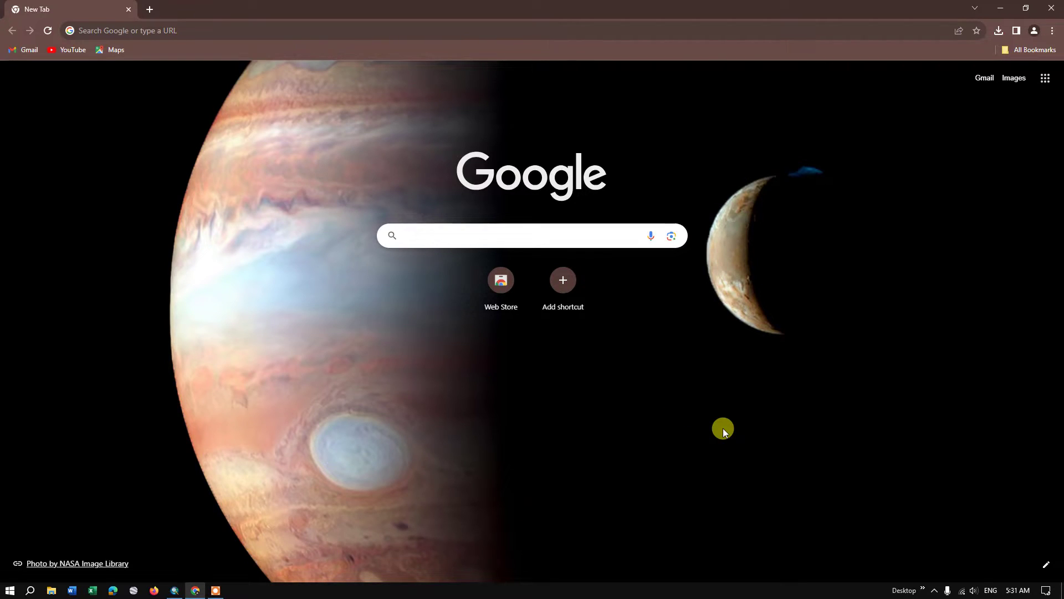
Step: Search Google for 'onlinemaps survey of india' using the recent search suggestion
click(425, 238)
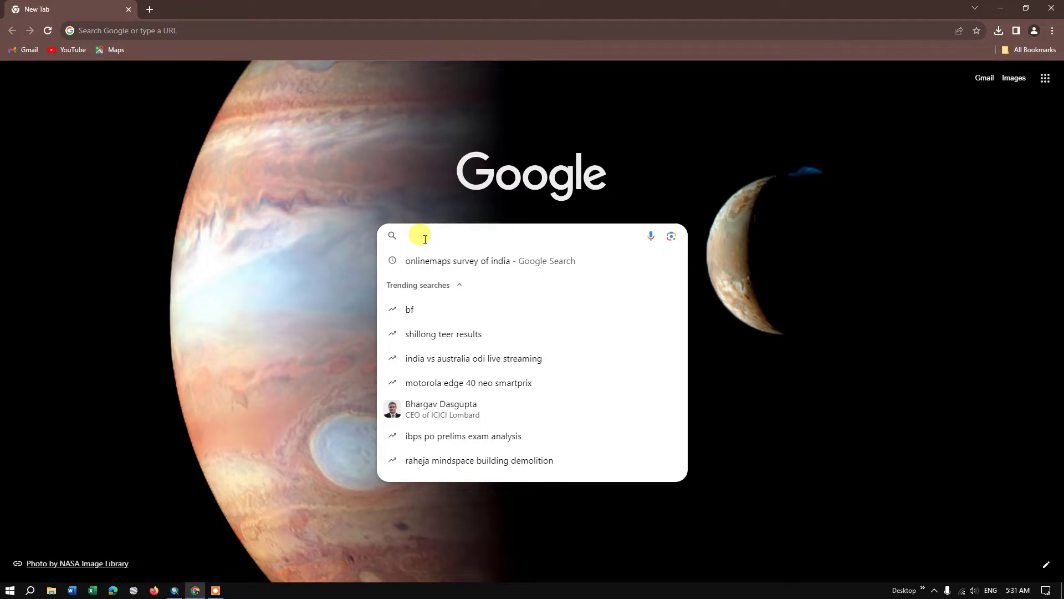
mouse_move(491, 259)
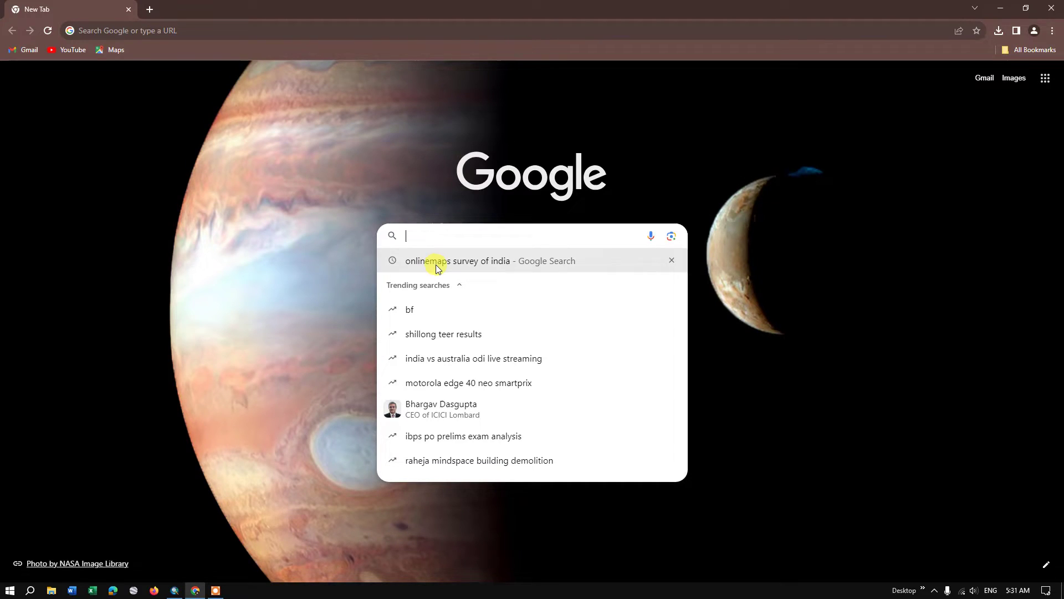
click(498, 262)
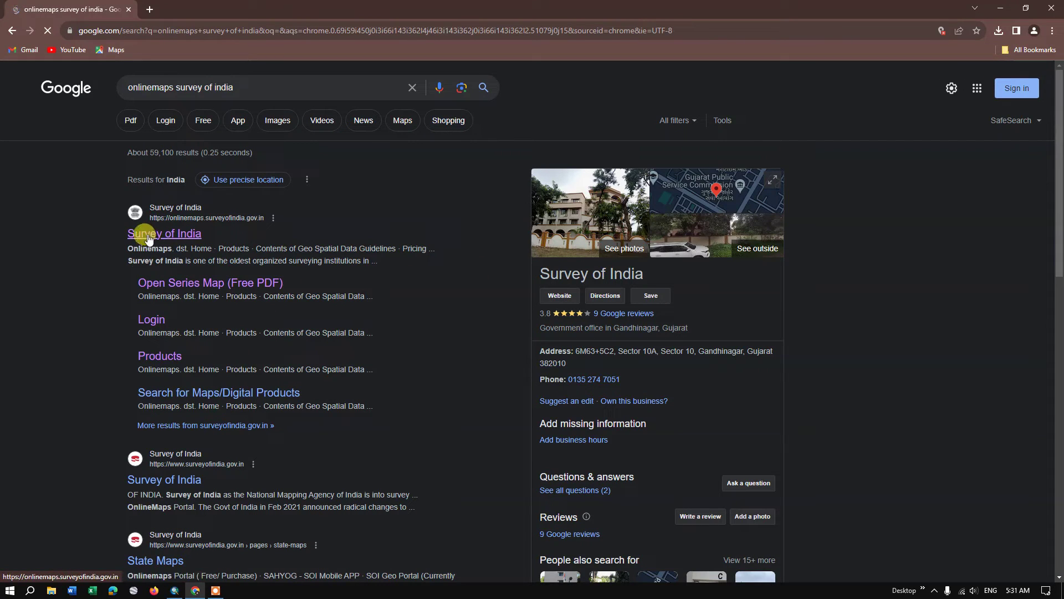
Step: Open the Survey of India search result and go to the portal's Sign In page
click(183, 239)
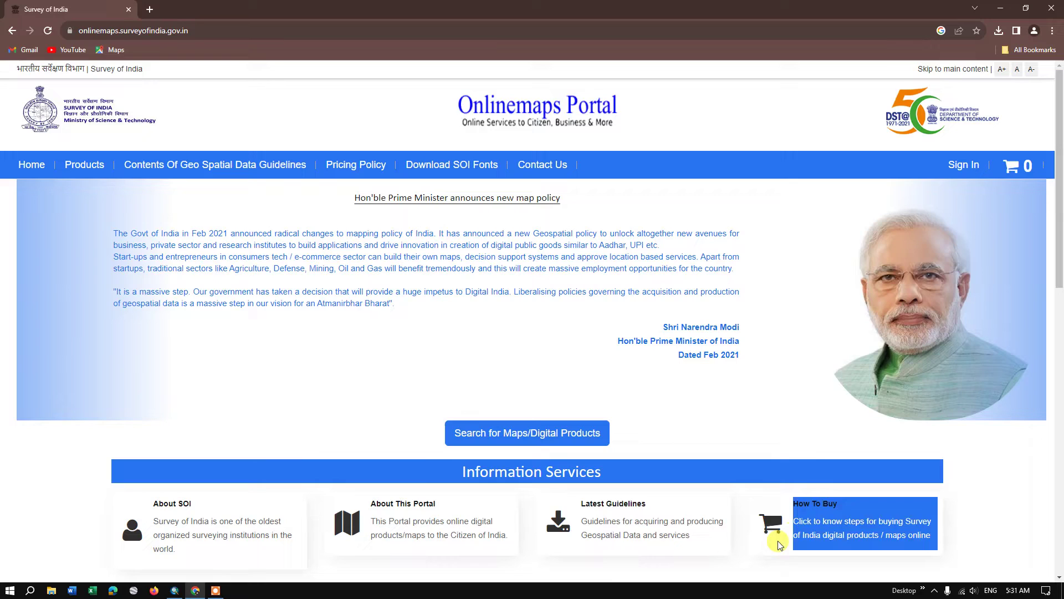
click(958, 171)
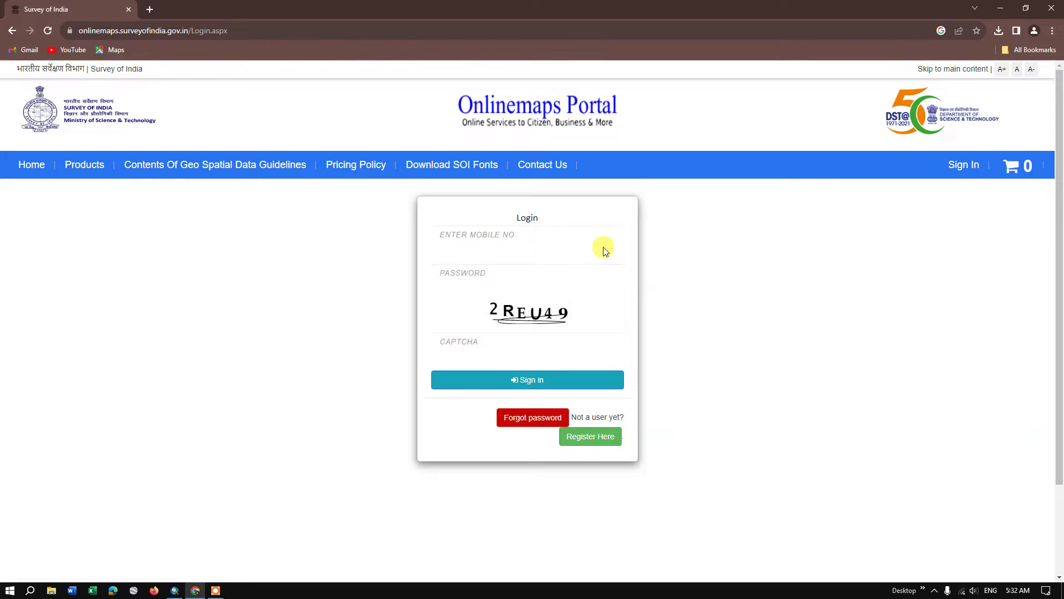
Step: Sign in with the mobile number, password and captcha 2REU49
click(538, 233)
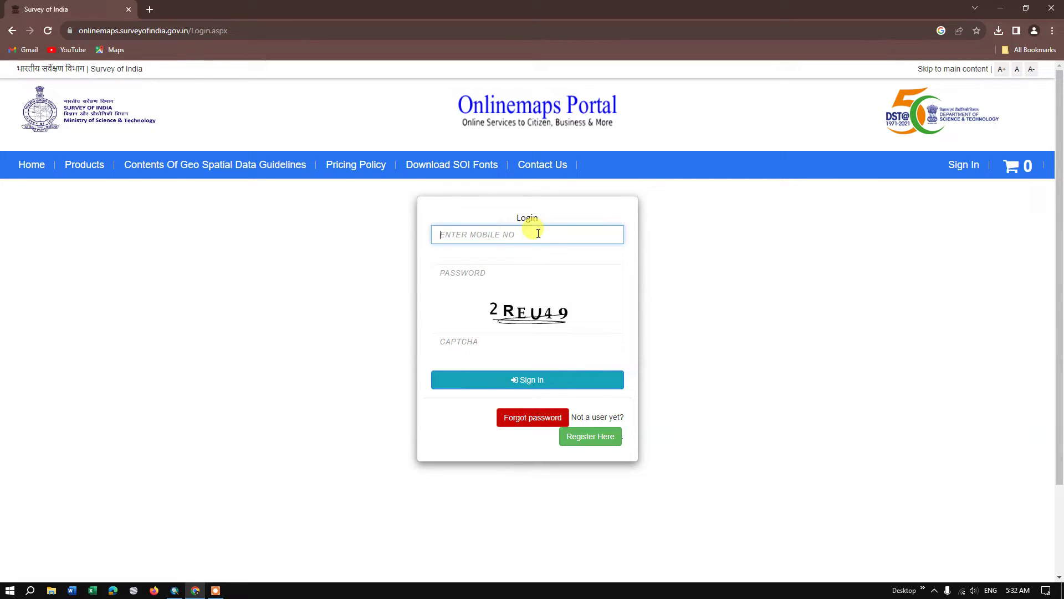
text(9658)
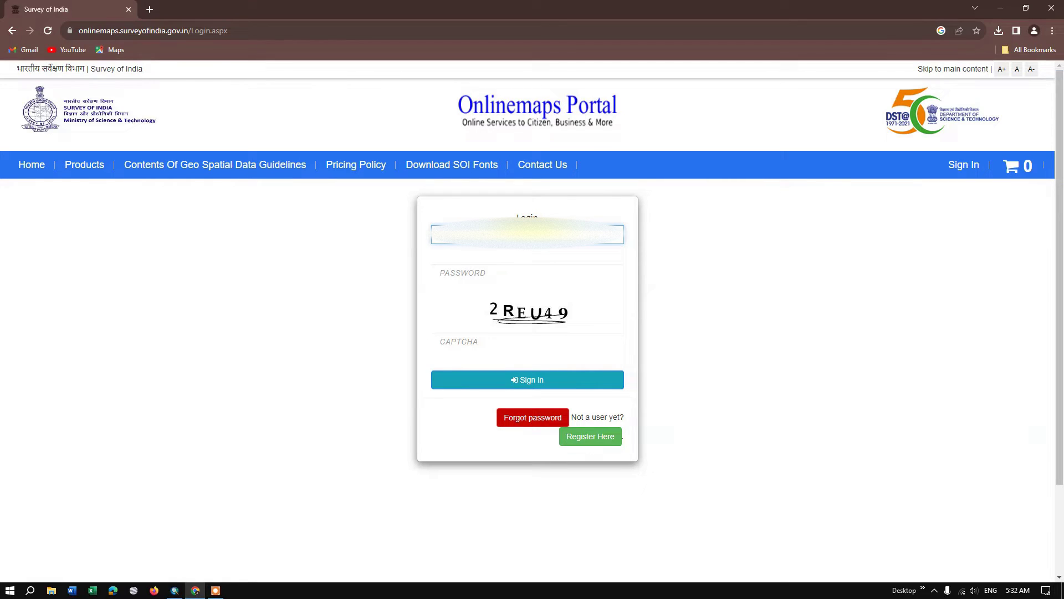
click(519, 267)
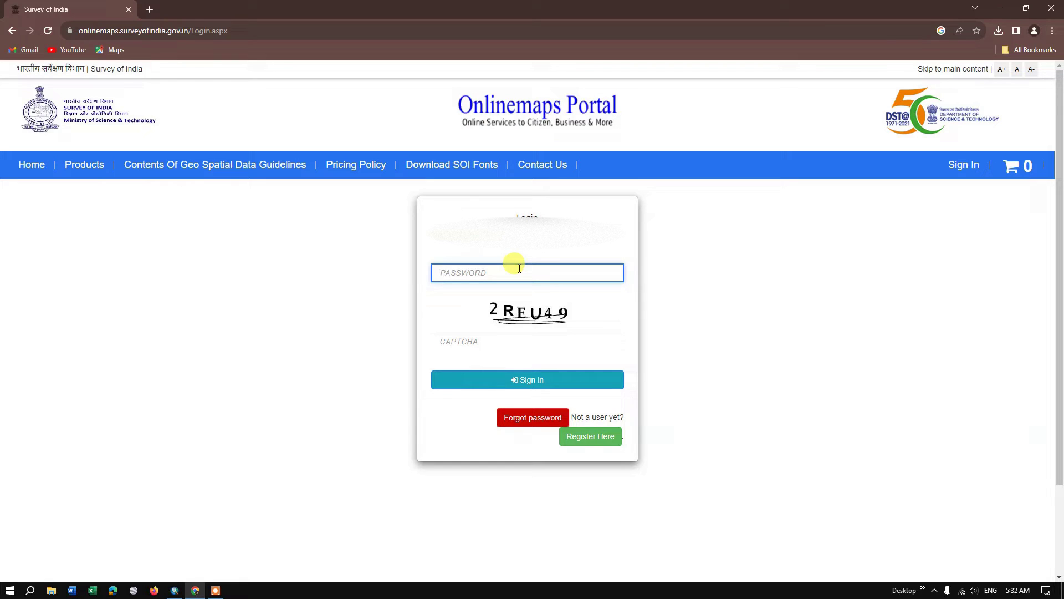
text(*)
text(*************)
click(488, 343)
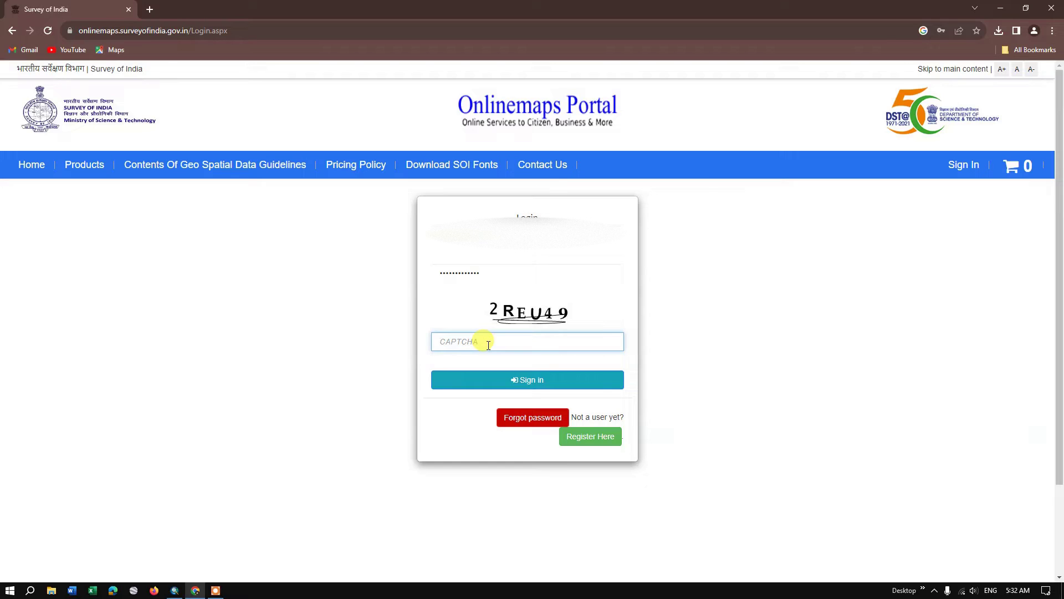
text(2REU49)
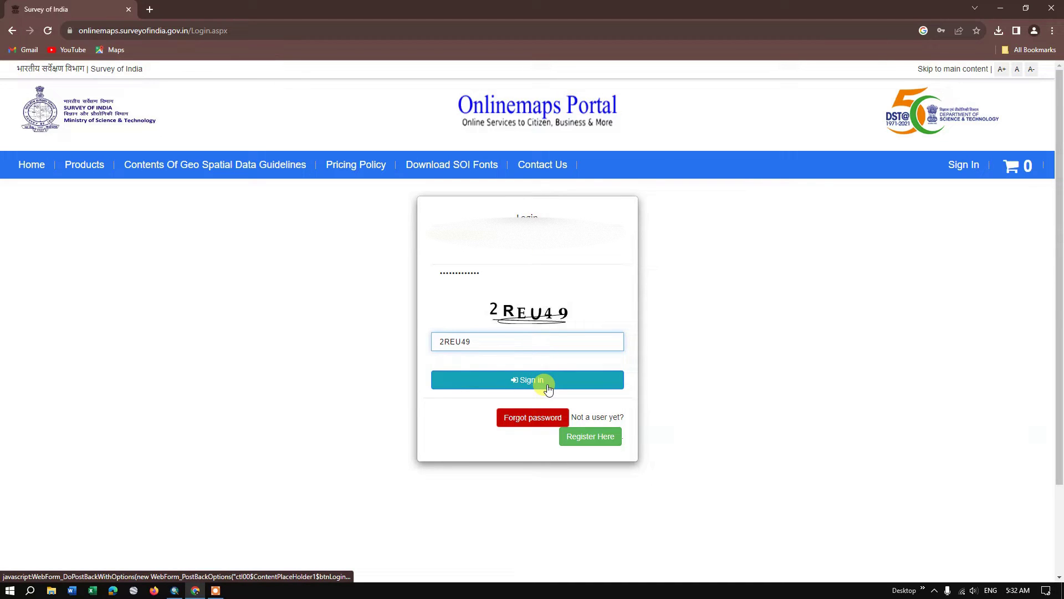
click(547, 387)
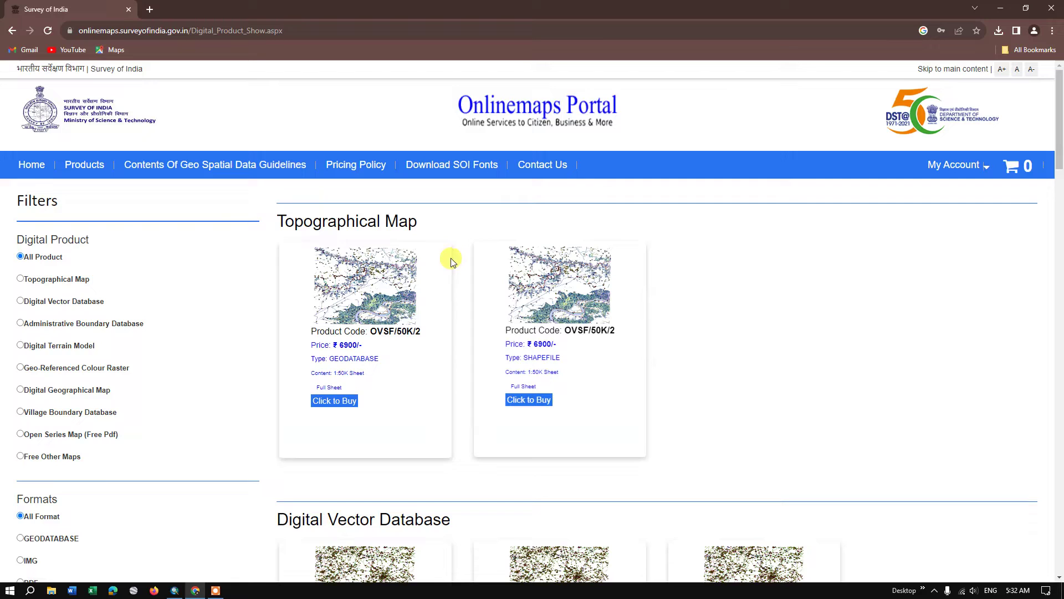
Step: Go back to Home and filter the products to Village Boundary Database
click(32, 168)
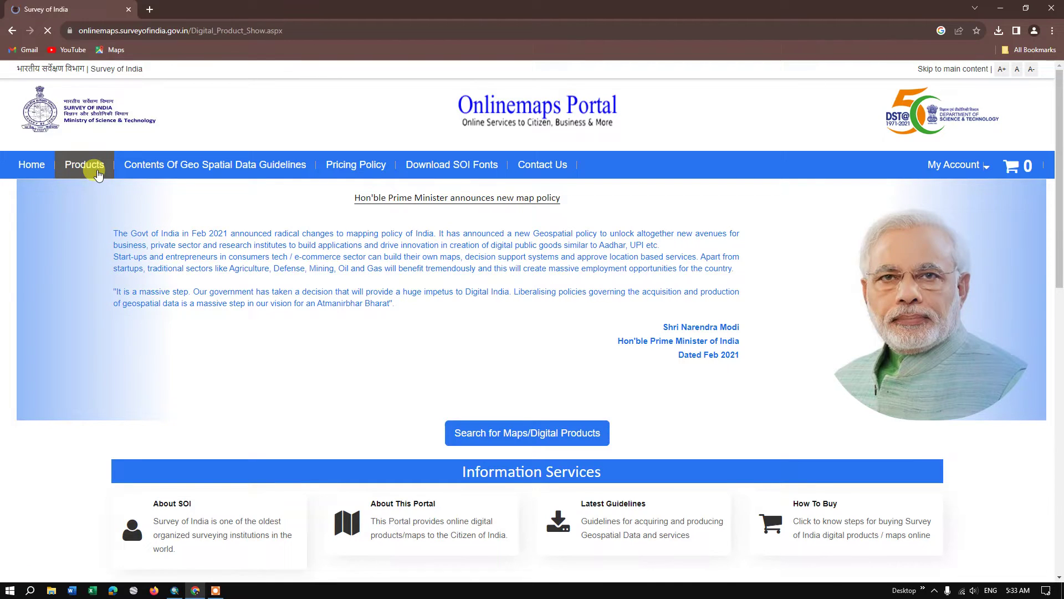
scroll(94, 275, down, 1)
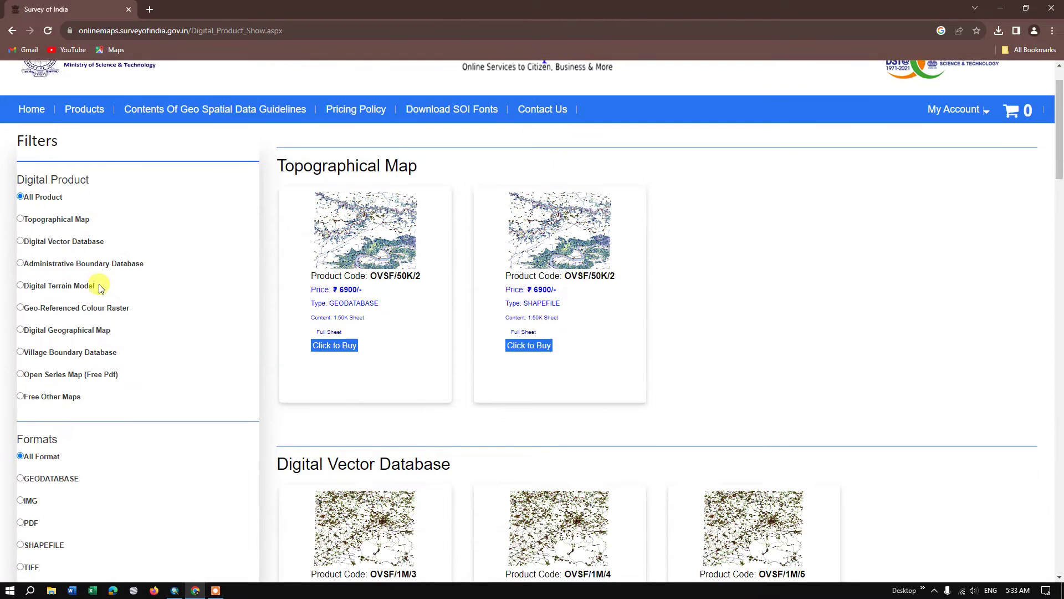
click(21, 352)
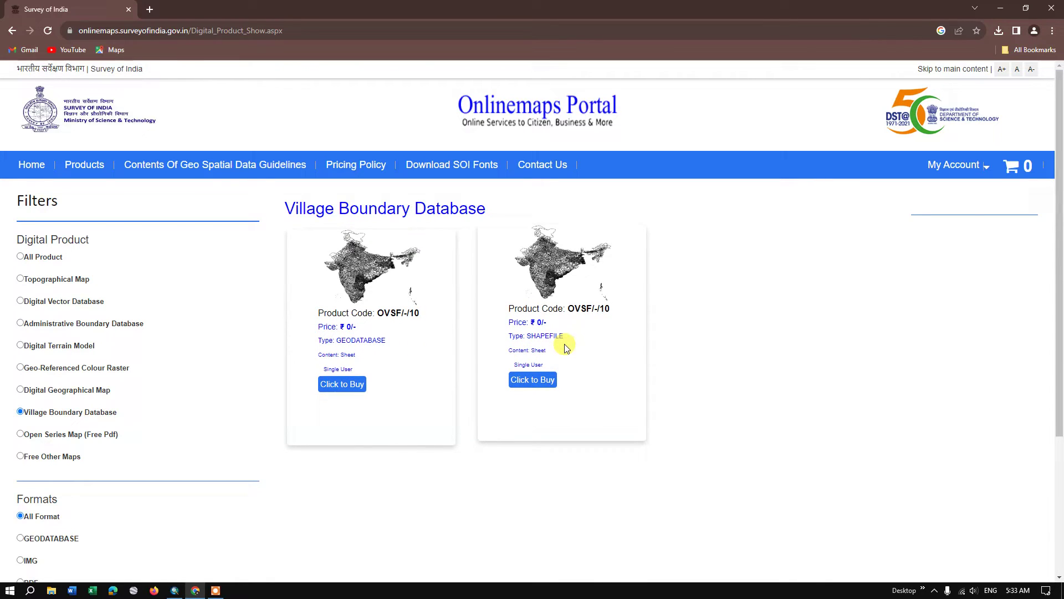
Step: Add the village boundary shapefile for state ODISHA, district GANJAM to the cart
click(536, 383)
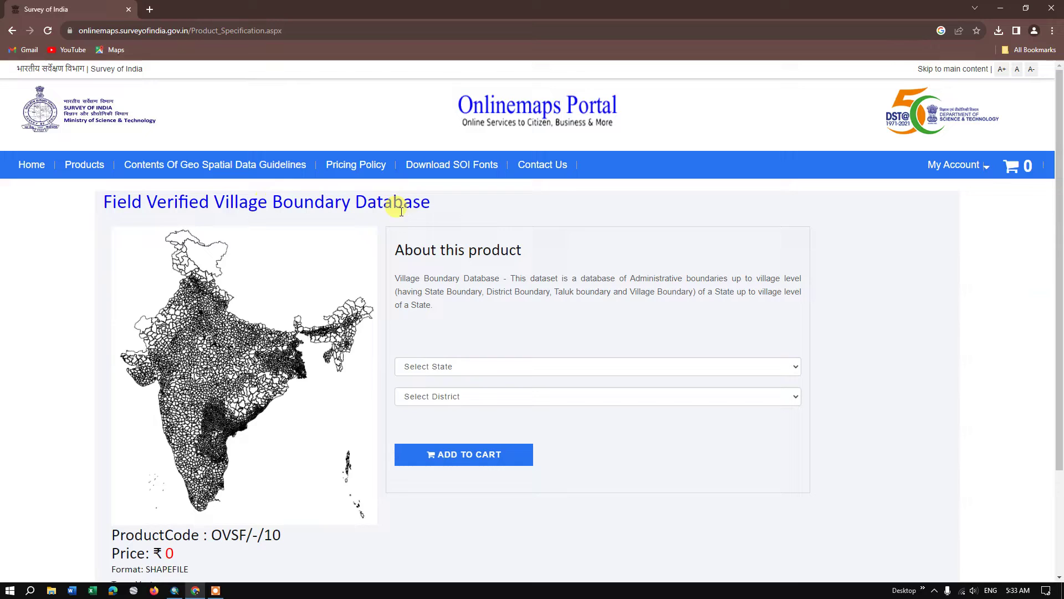
click(445, 366)
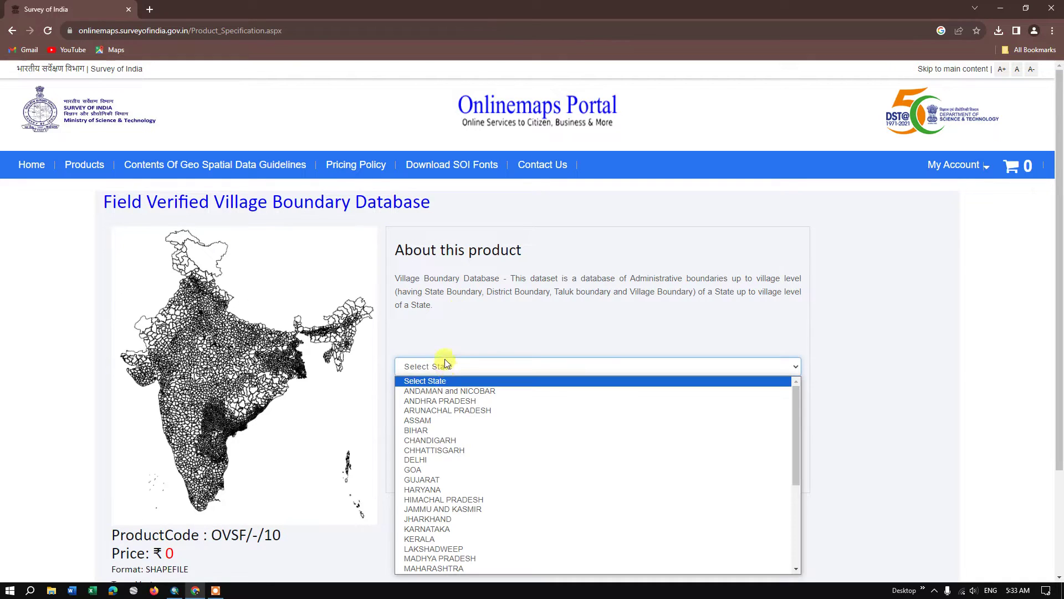
scroll(504, 436, down, 1)
scroll(499, 442, down, 5)
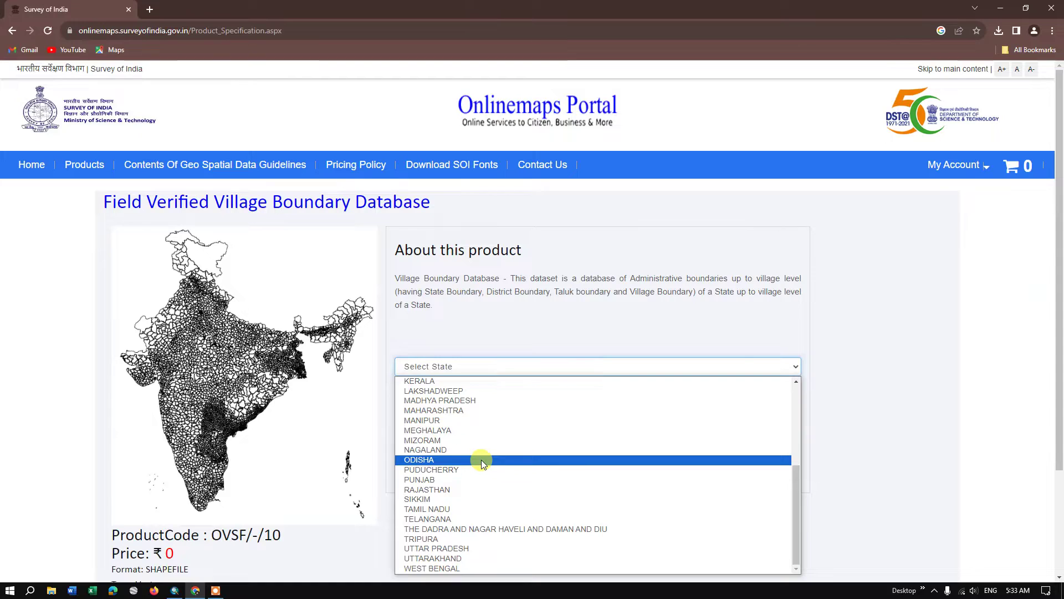
click(482, 460)
click(516, 402)
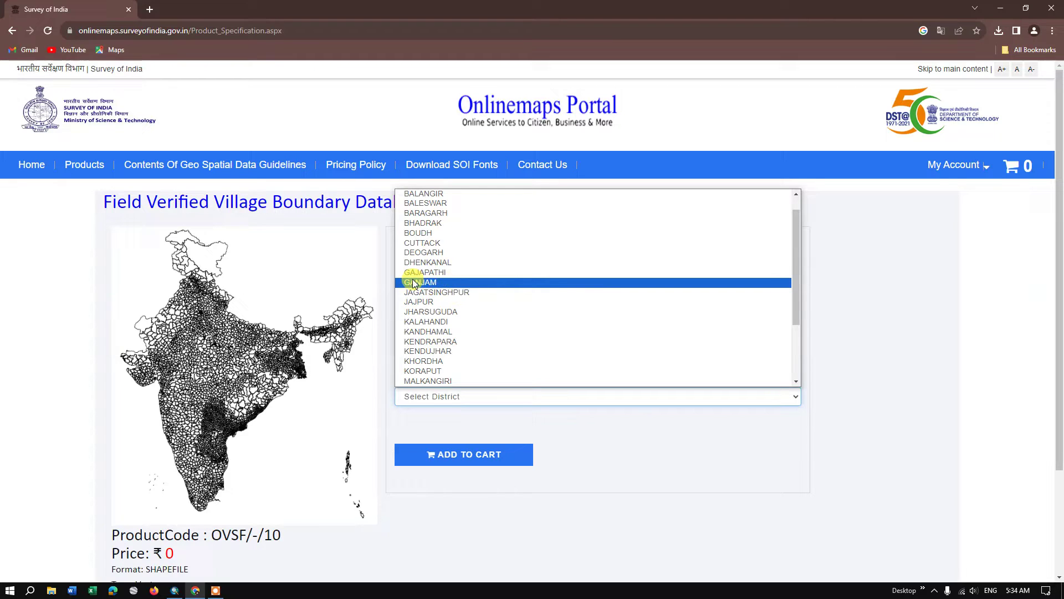
click(437, 282)
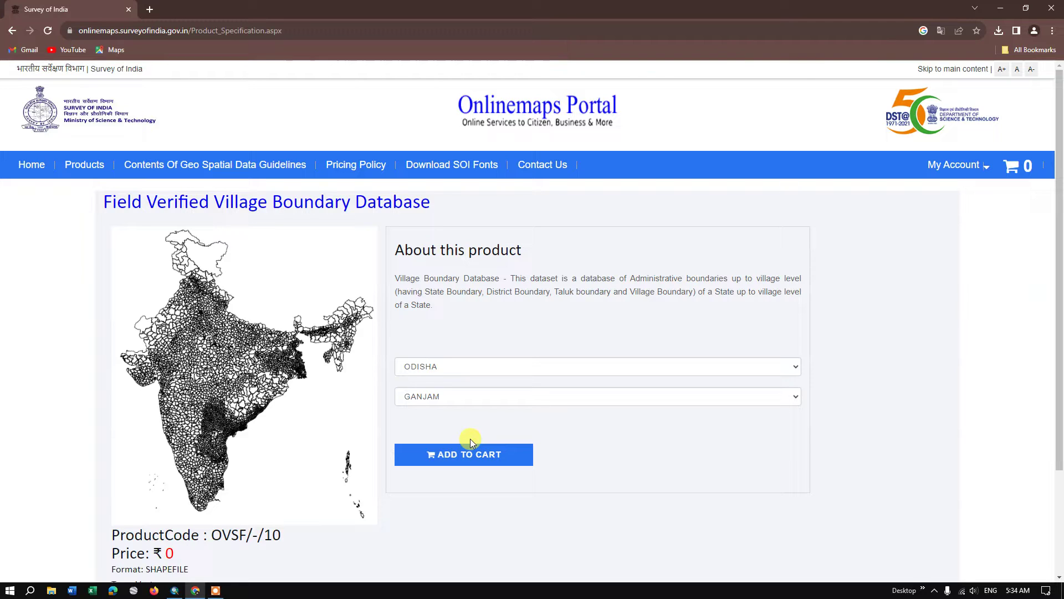
click(491, 460)
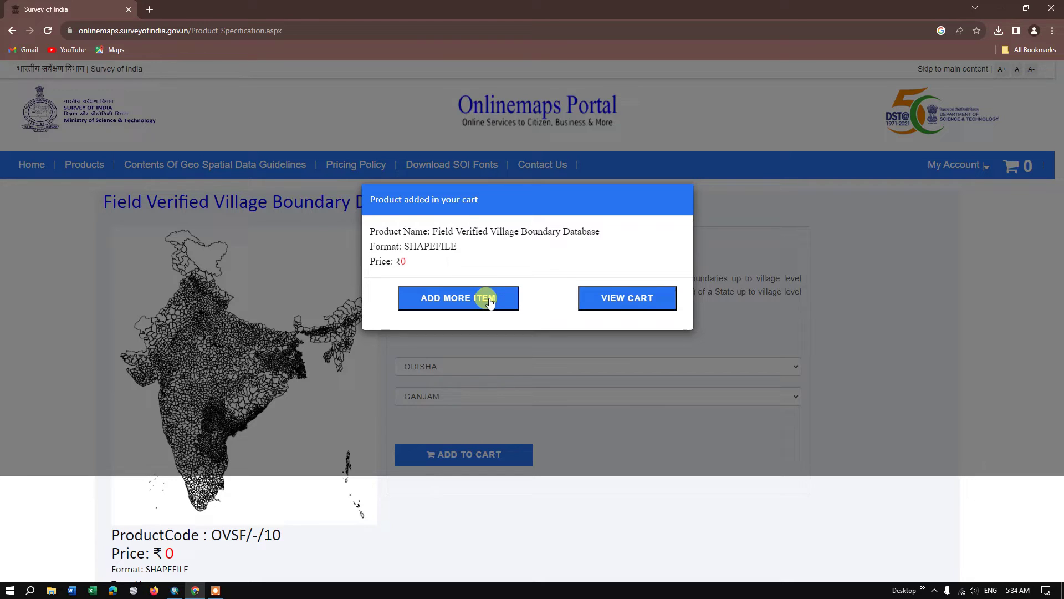
Step: Try adding the ANDHRA PRADESH, GUNTUR village boundary shapefile to the cart
click(460, 301)
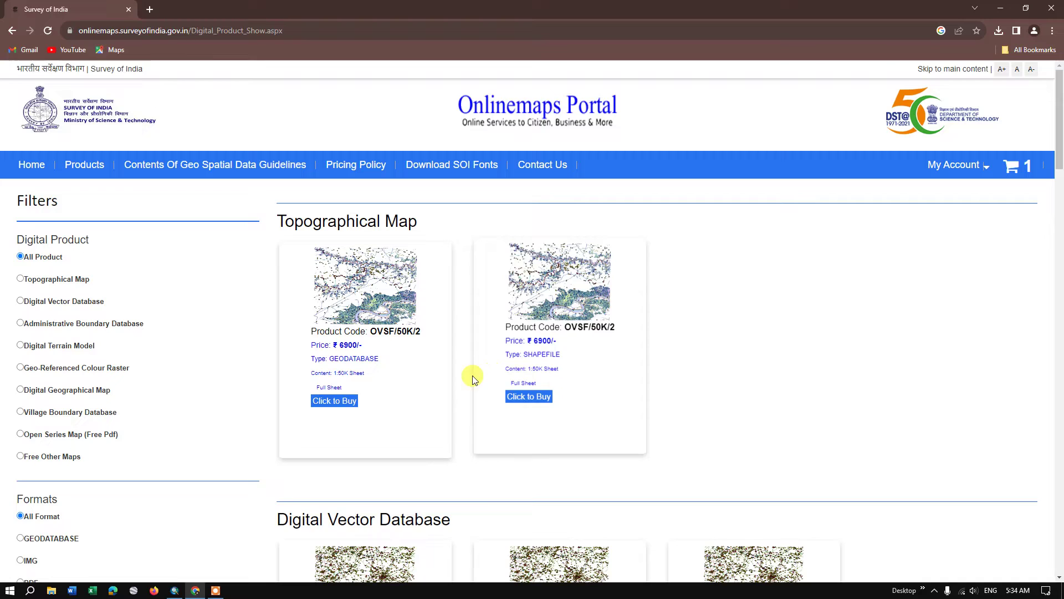
click(90, 409)
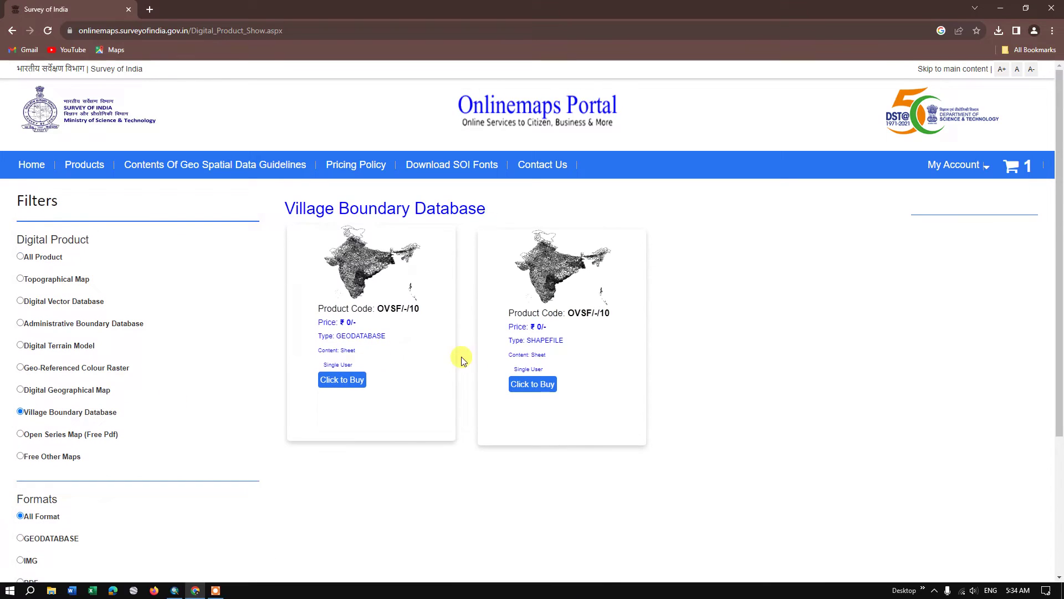
click(533, 381)
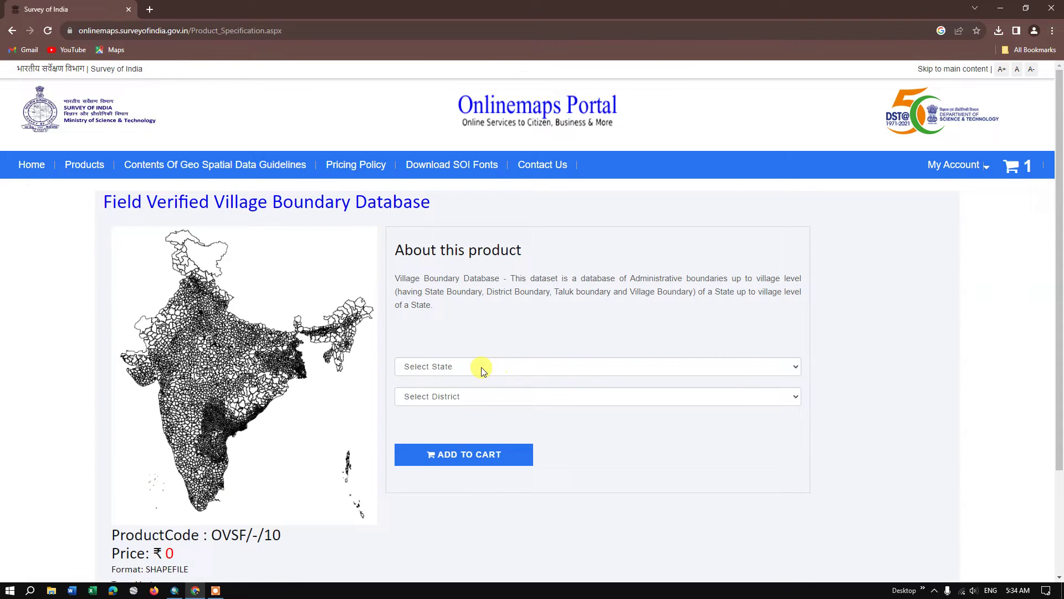
click(482, 369)
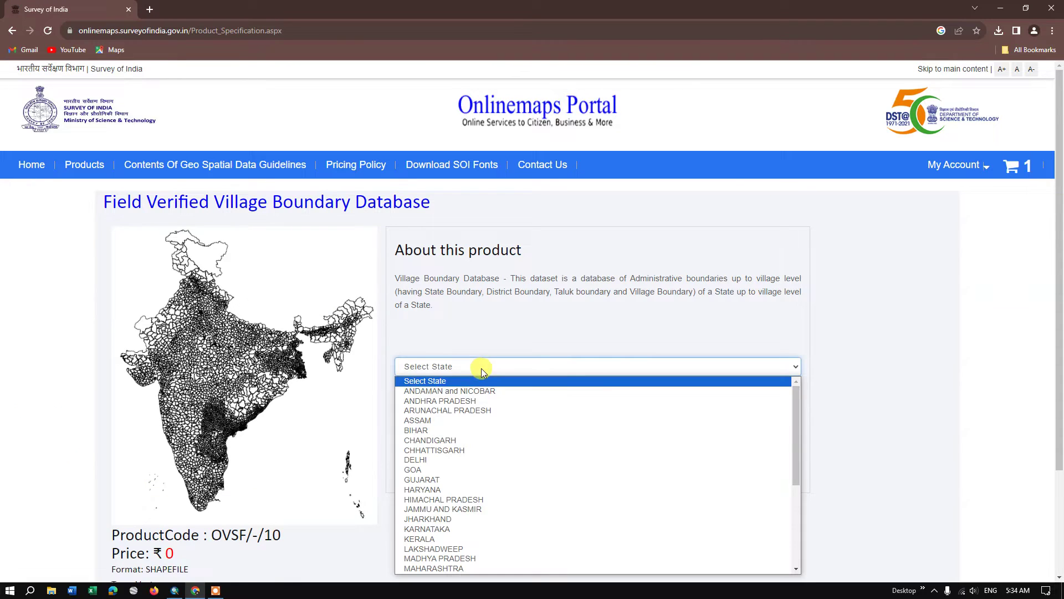
click(457, 400)
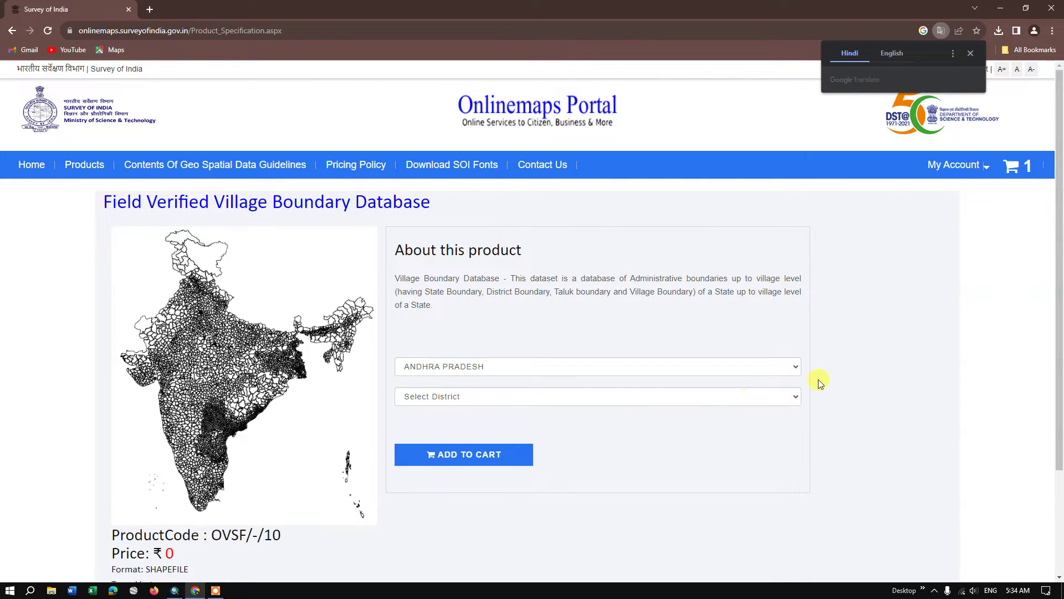
click(733, 399)
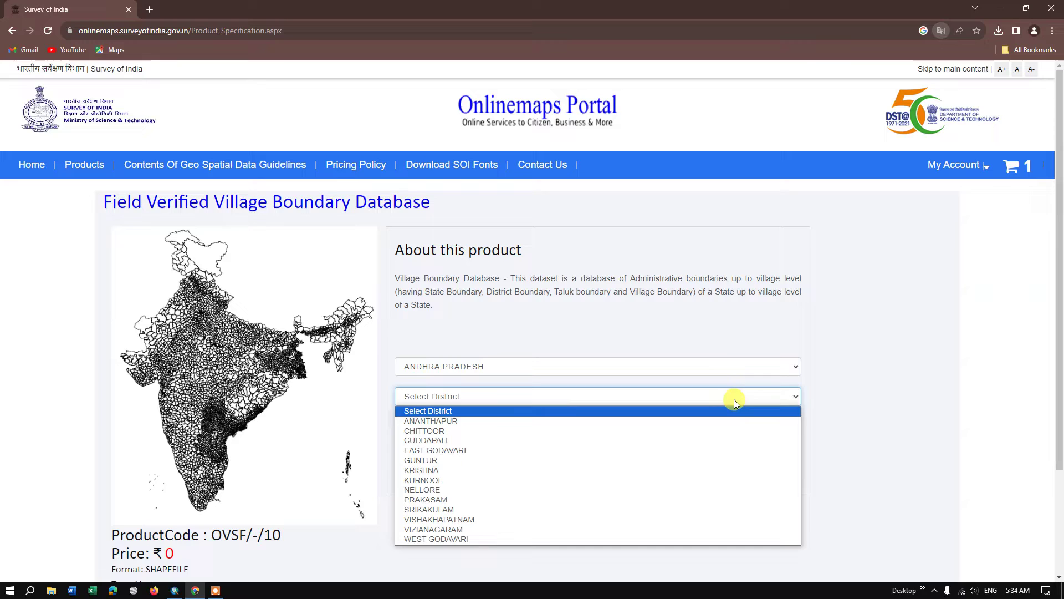
click(463, 457)
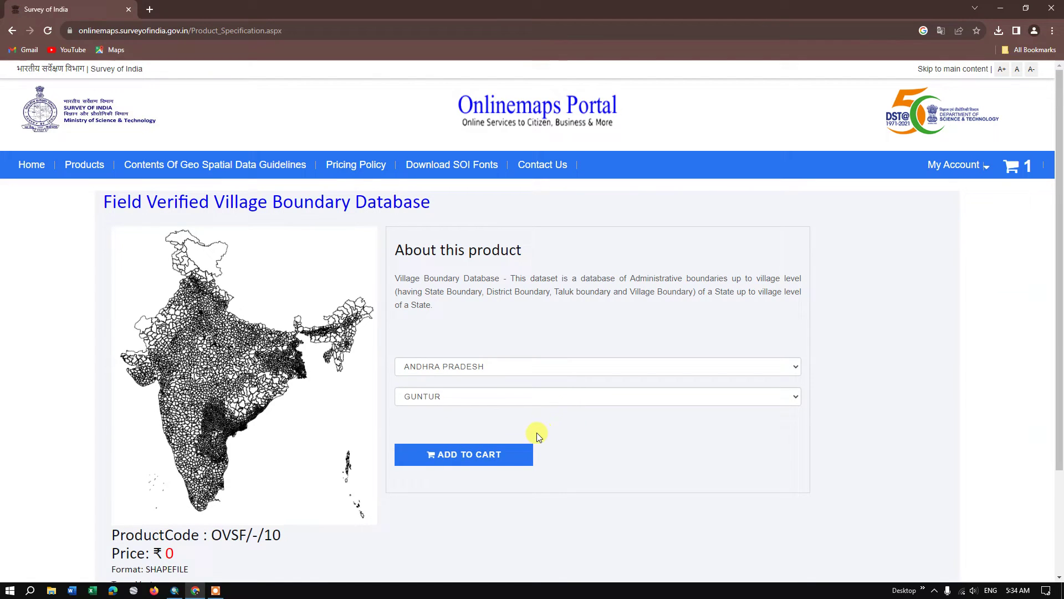
click(490, 456)
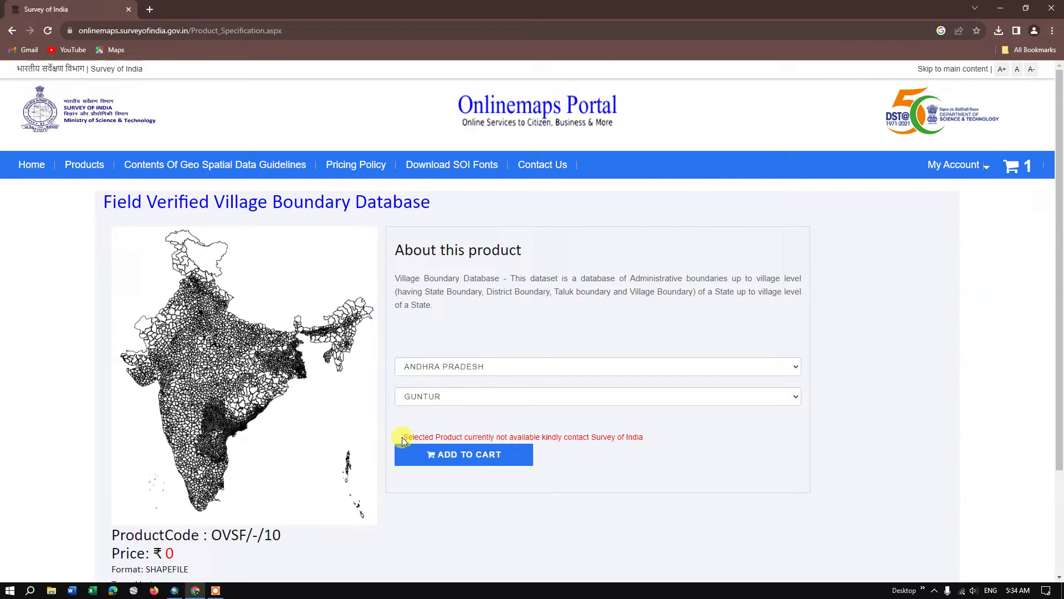
Step: Highlight the product-not-available message, then clear the highlight
drag(402, 436, 544, 441)
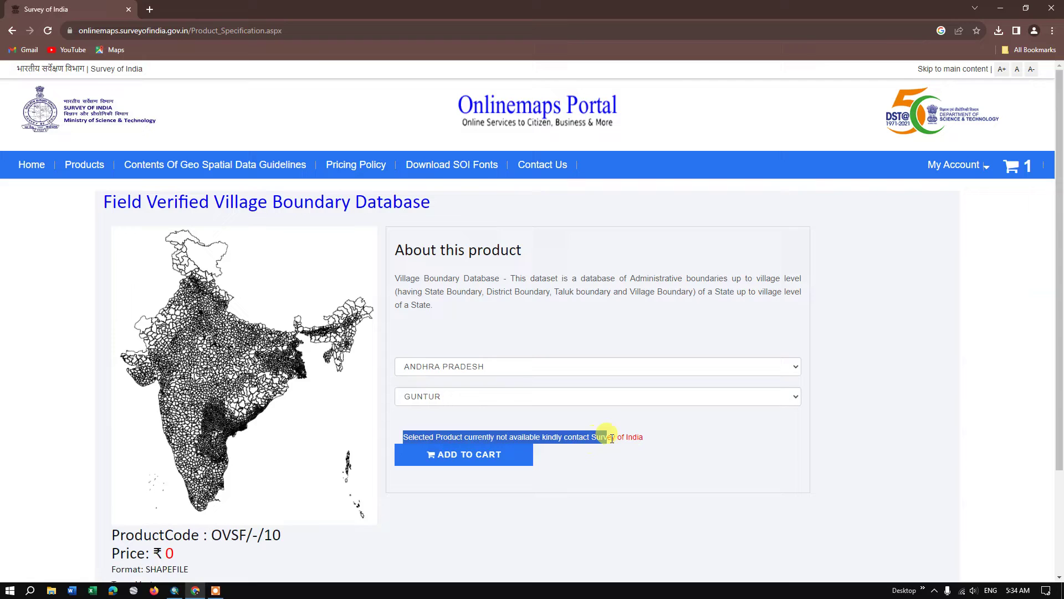
drag(580, 445, 648, 446)
click(604, 458)
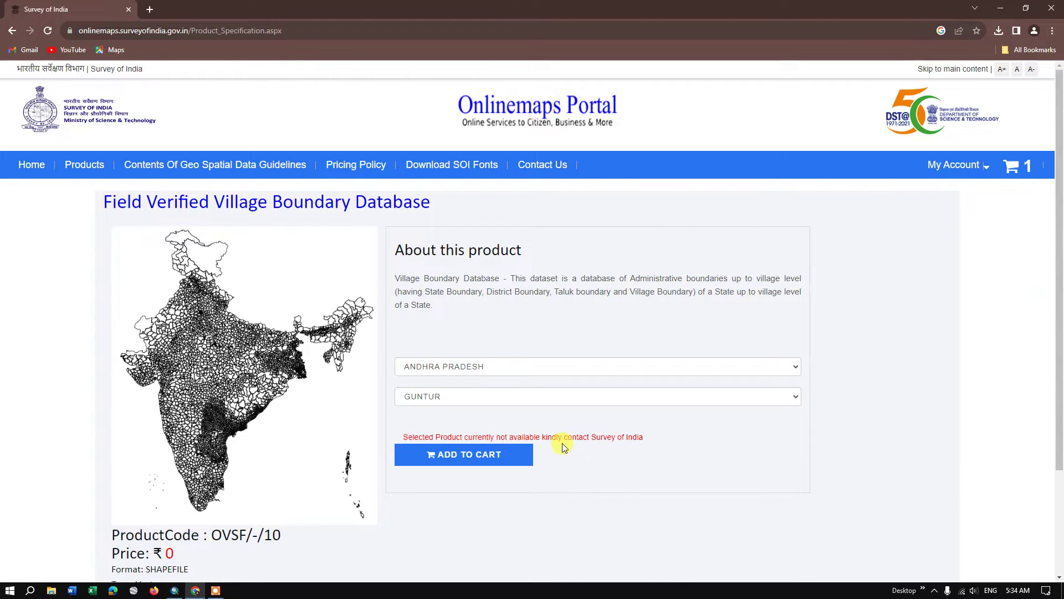
scroll(562, 446, down, 1)
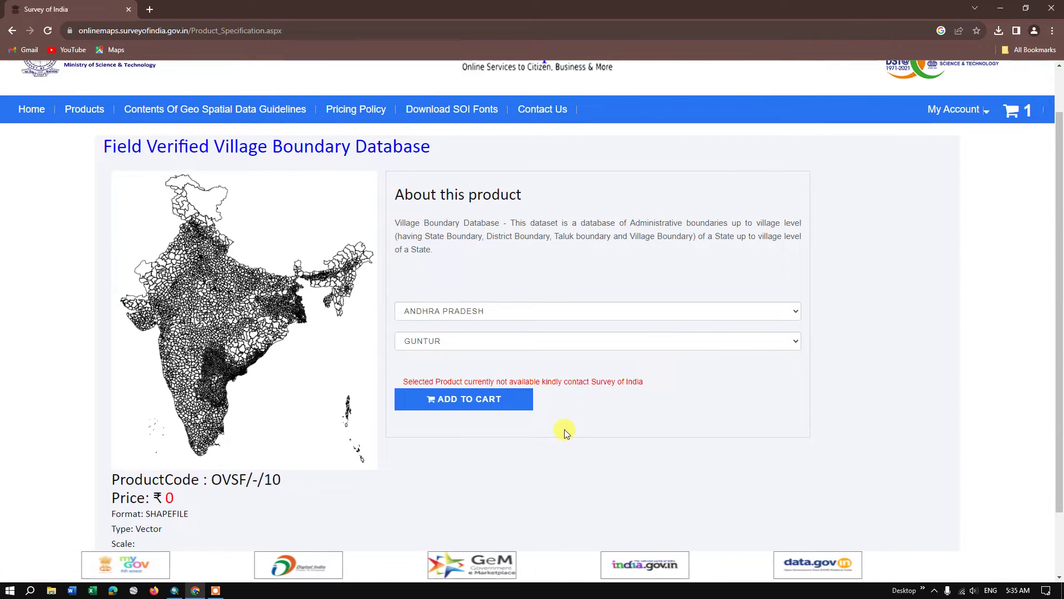
scroll(607, 428, up, 1)
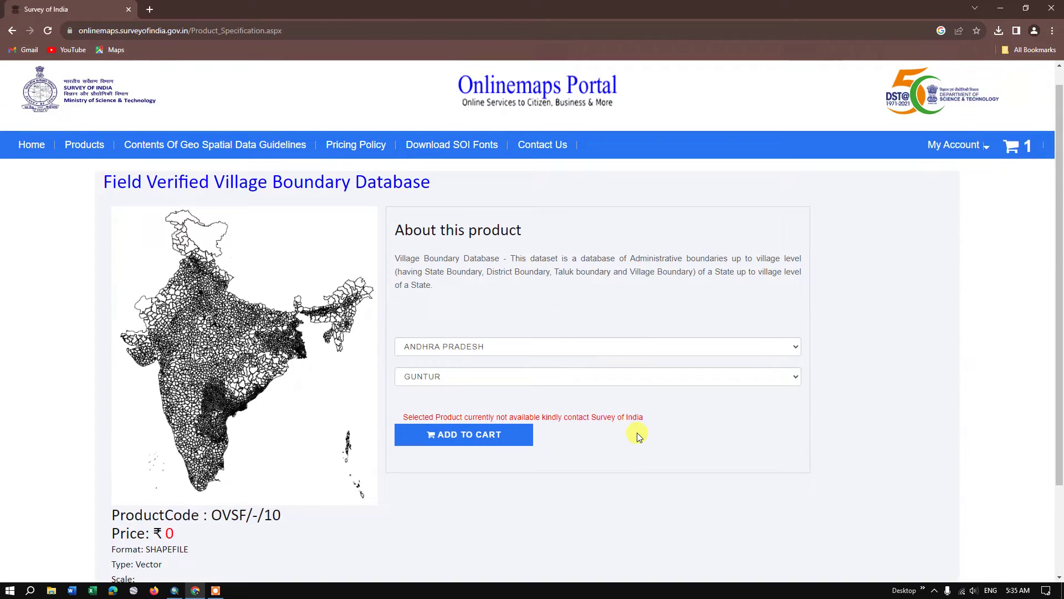
scroll(636, 431, down, 1)
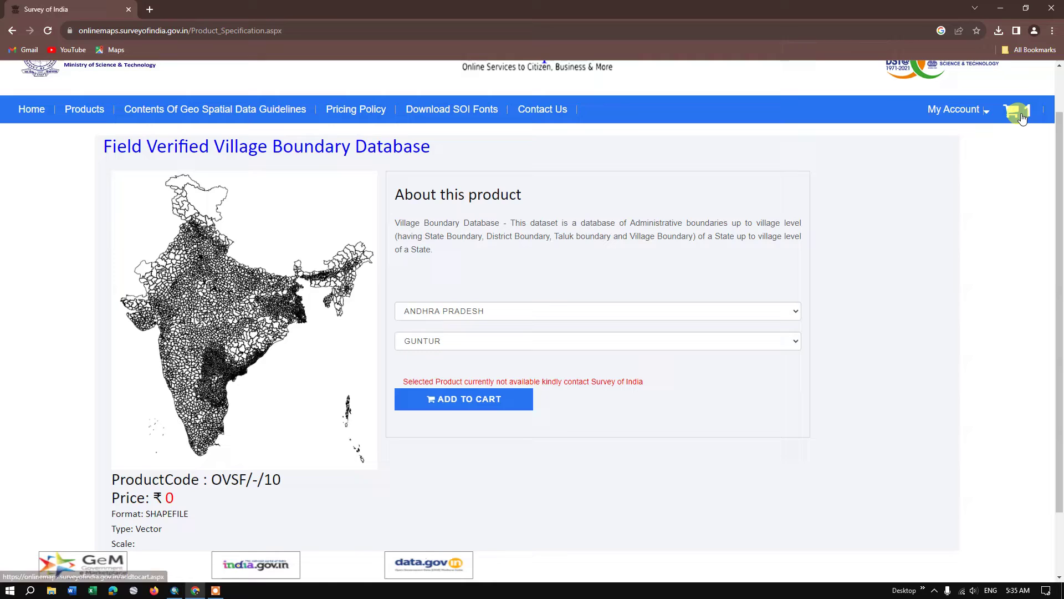
scroll(1019, 119, up, 1)
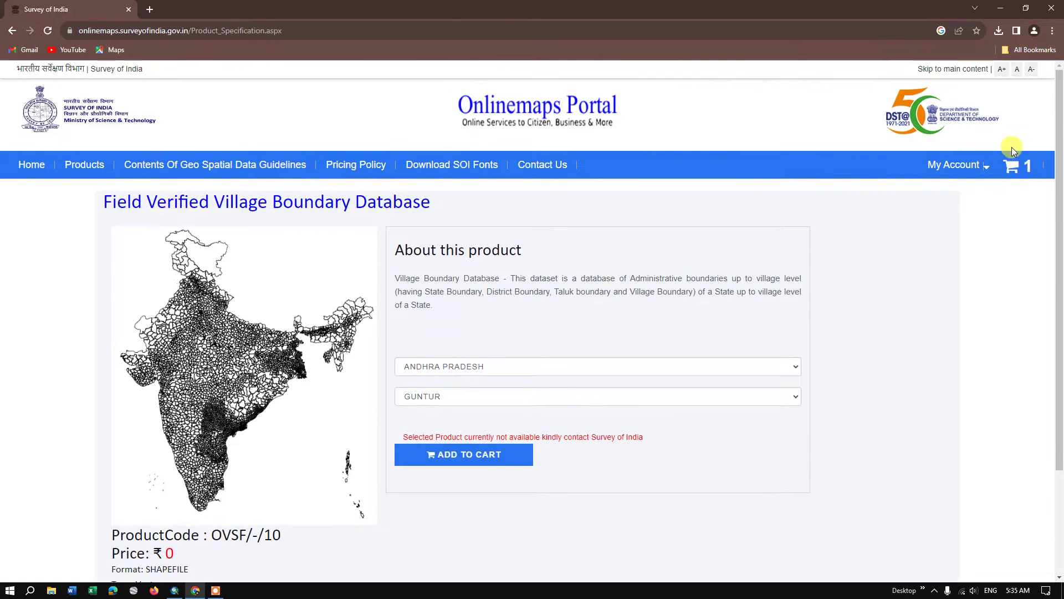
Step: Open the cart, check the Odisha GANJAM item and place the order
click(1014, 166)
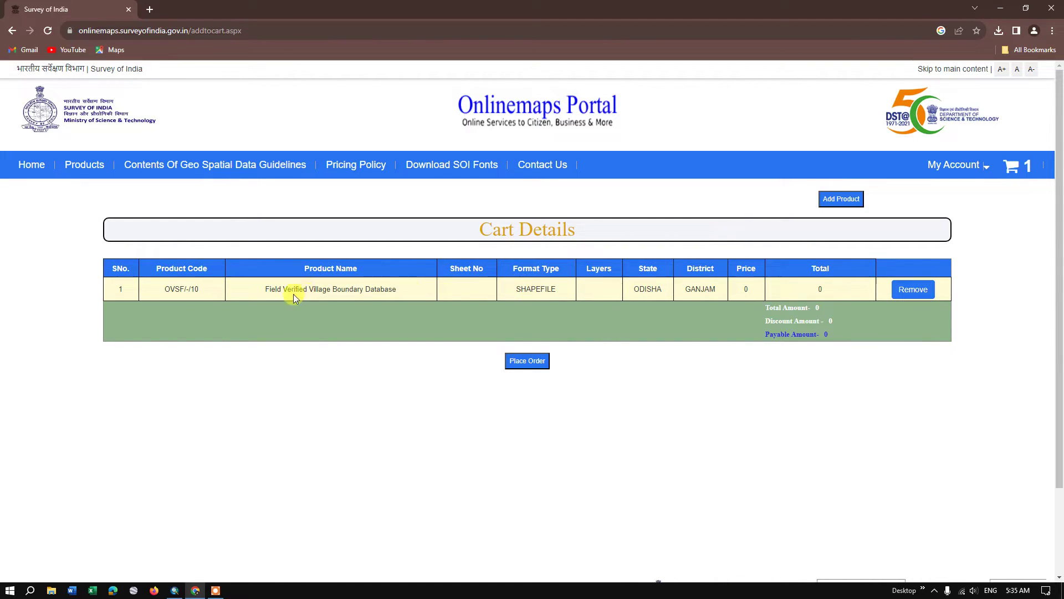
drag(686, 291, 720, 291)
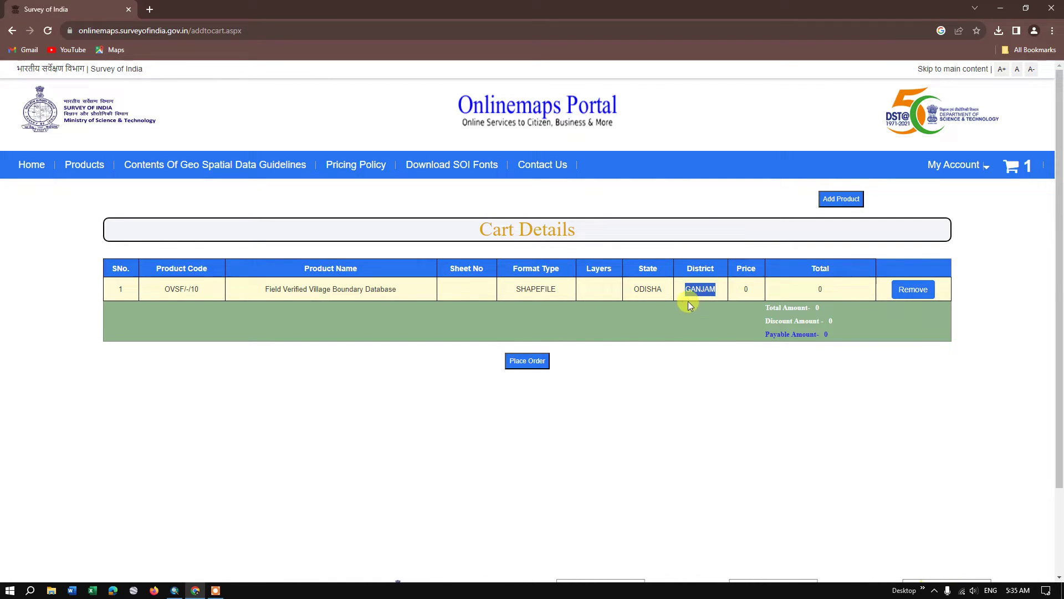
click(570, 375)
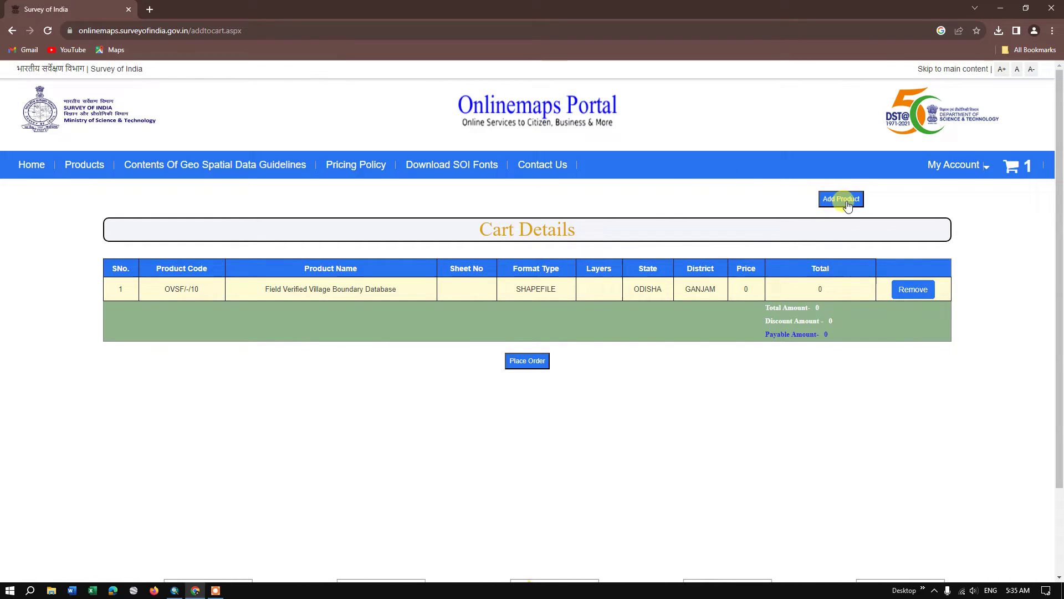
click(541, 359)
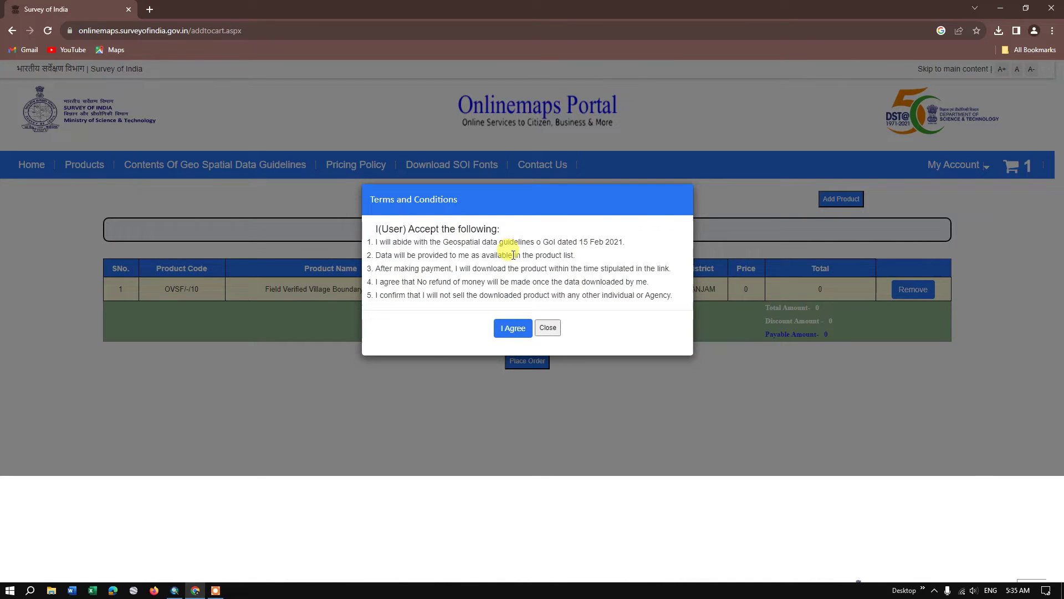
Step: Accept the terms and request the Ganjam village boundary data for download
click(505, 333)
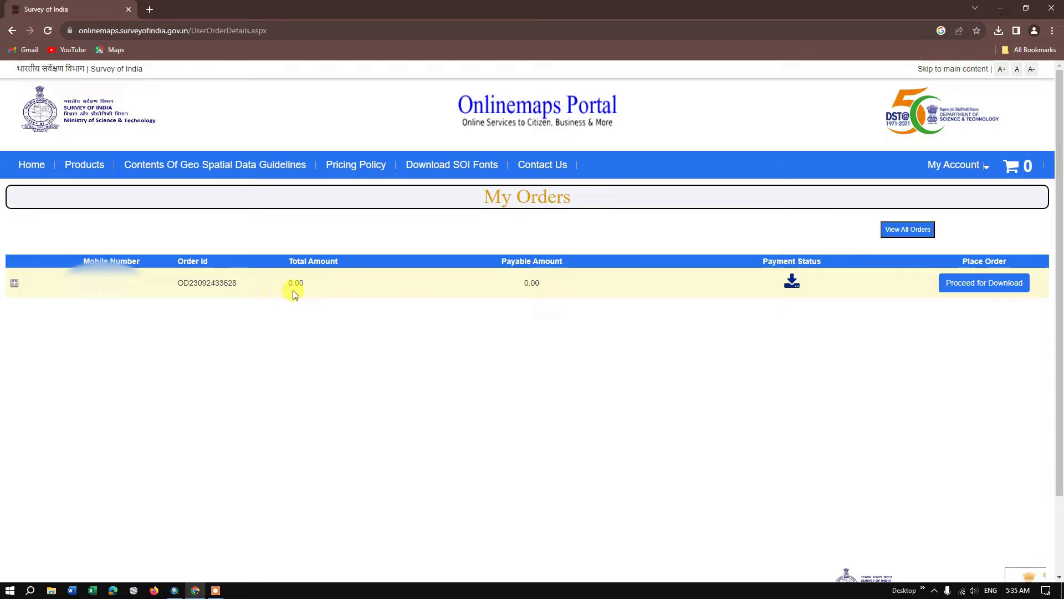
click(972, 287)
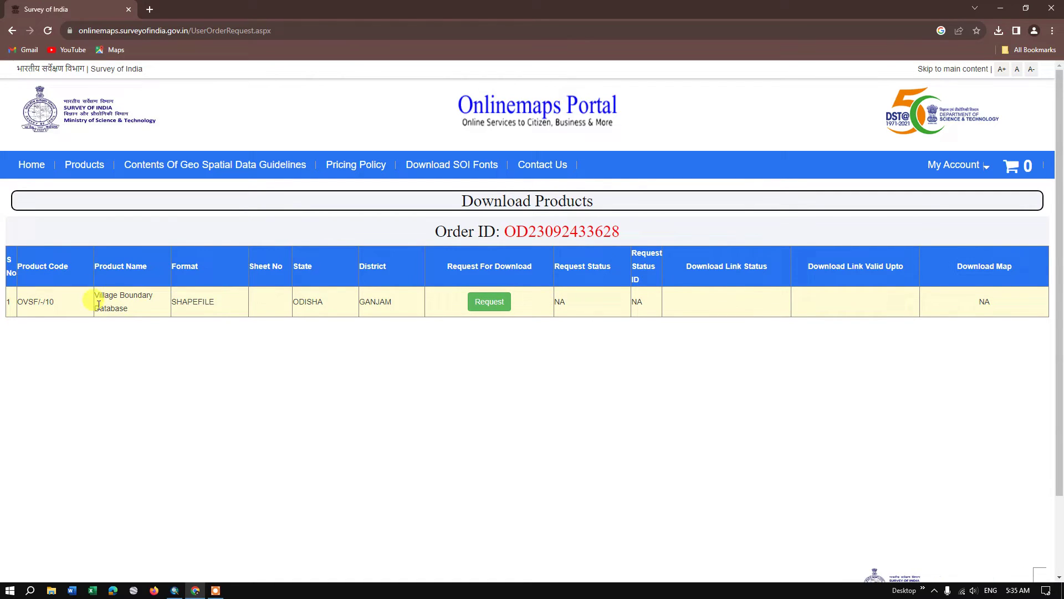
click(488, 303)
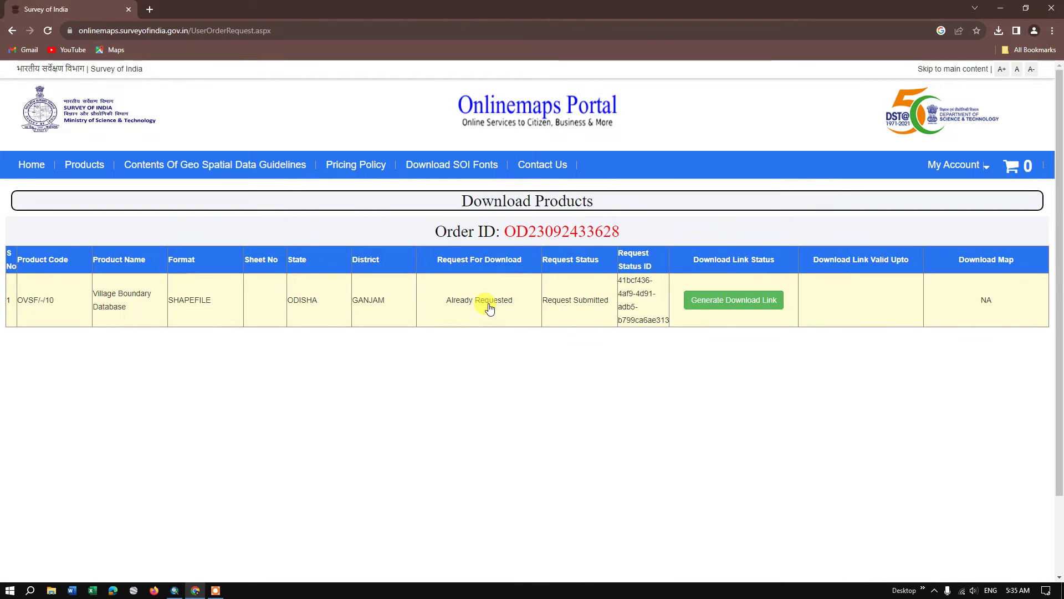
Step: Generate the download link, download the 2.8 MB zip and check Chrome's downloads list
click(745, 308)
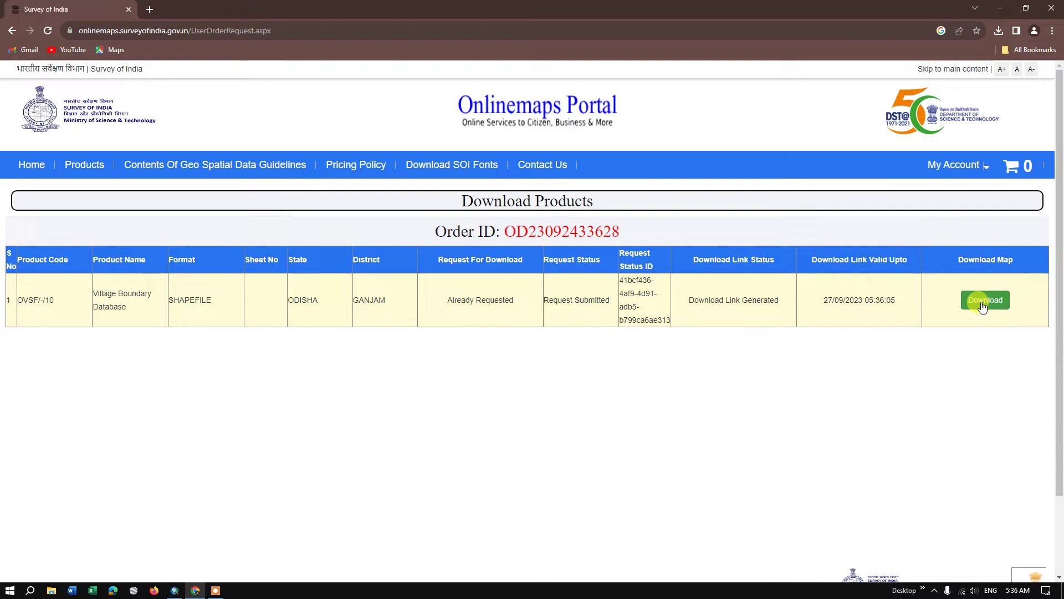
click(982, 305)
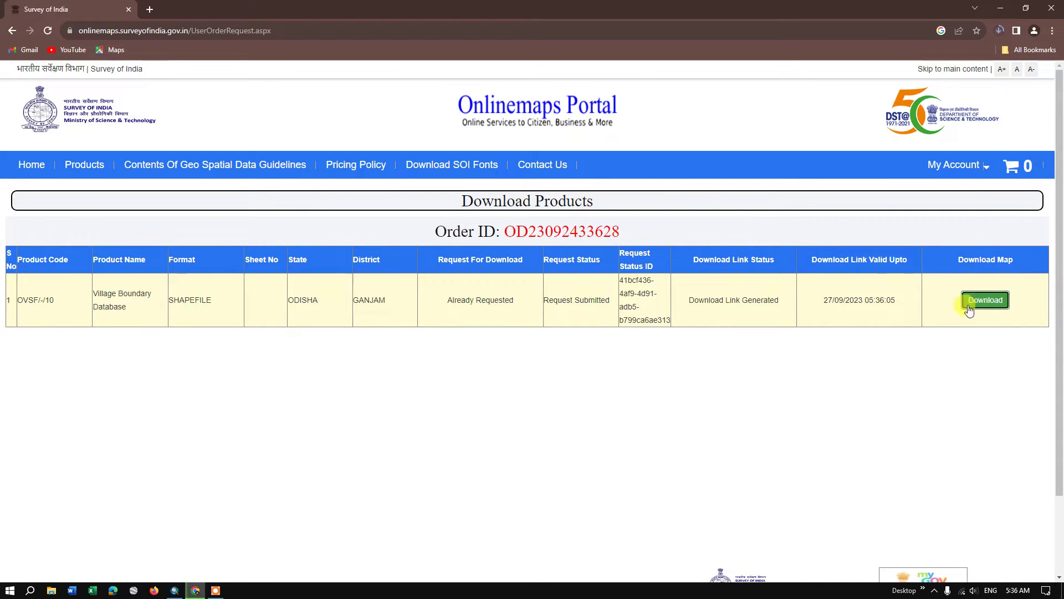
click(997, 31)
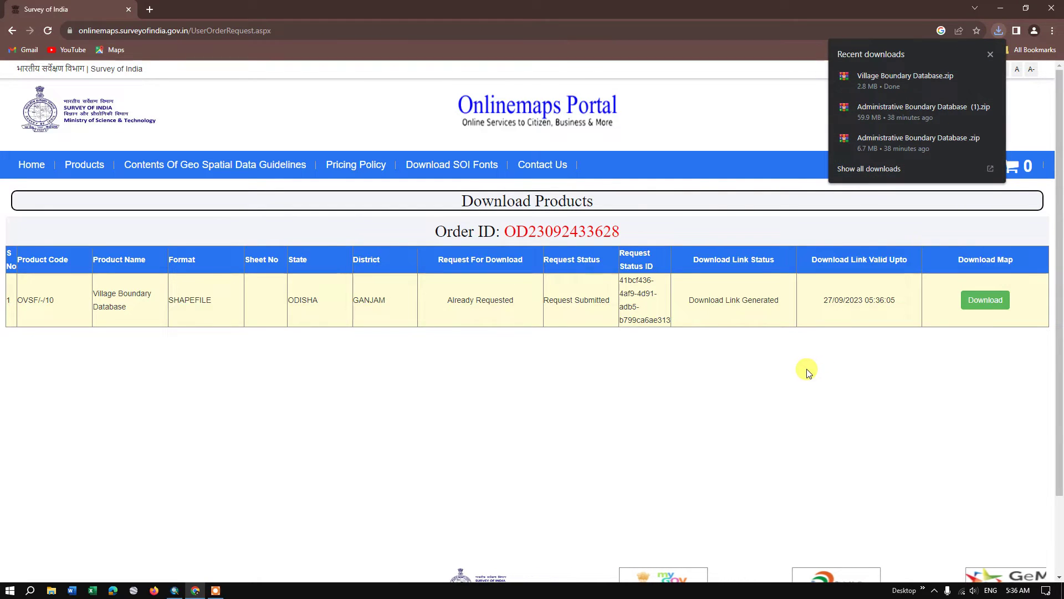
mouse_move(907, 81)
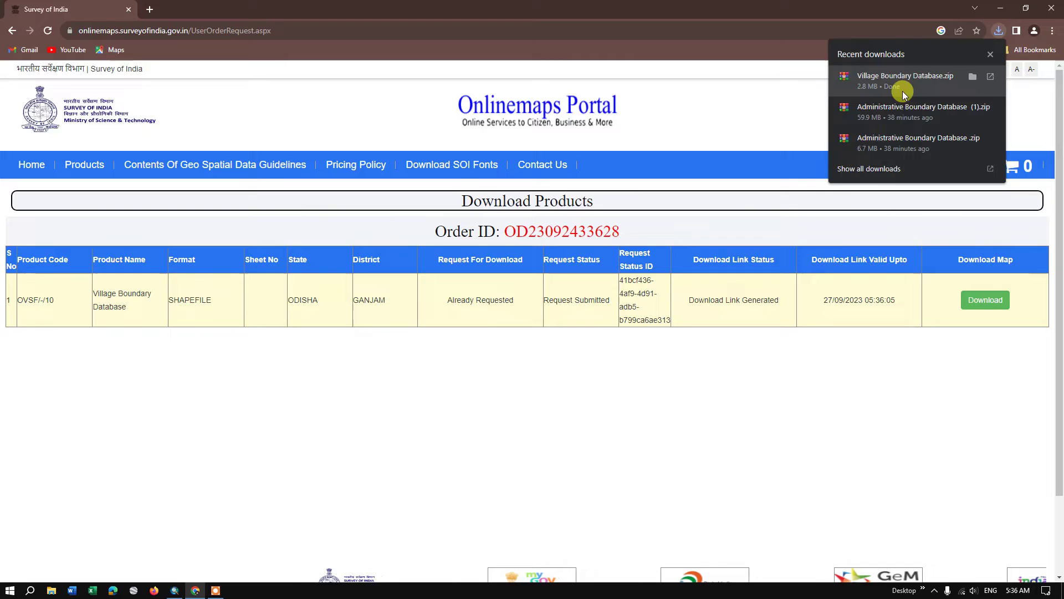
click(974, 77)
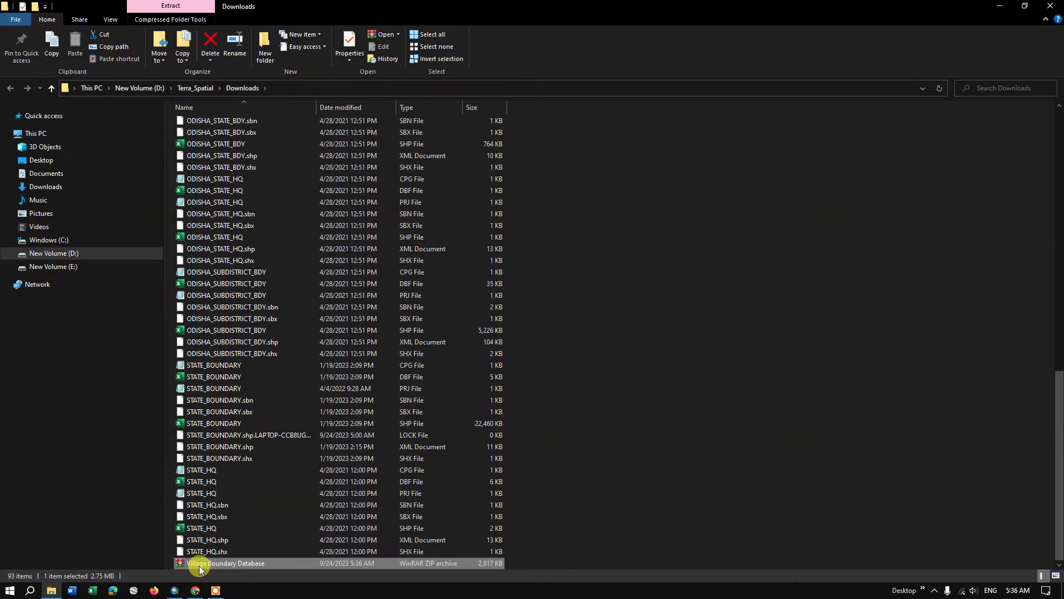
Step: Create a new folder named 'Village' in Downloads and refresh the listing
right_click(252, 564)
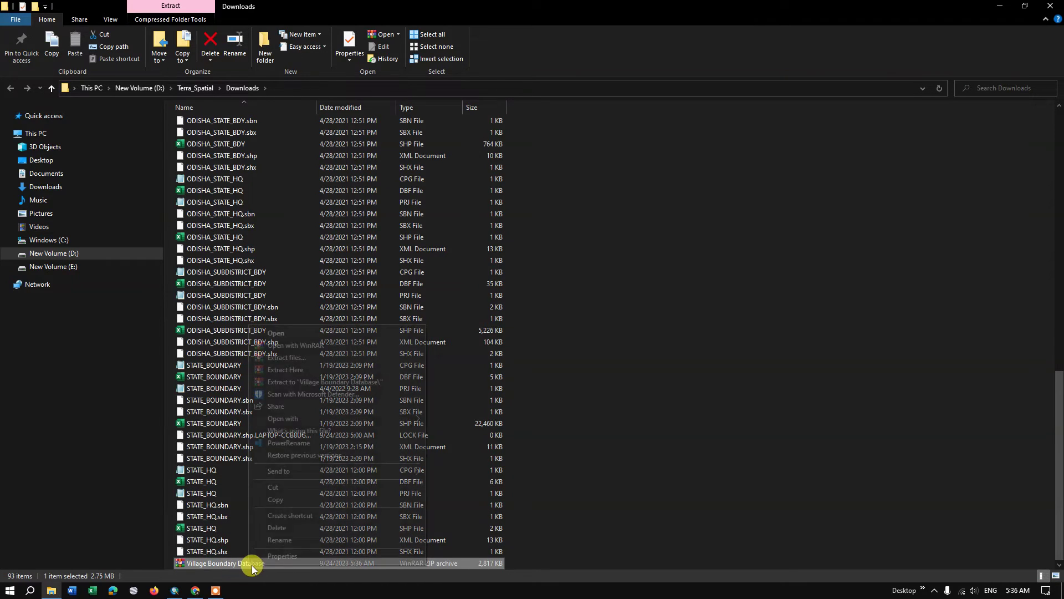
click(599, 461)
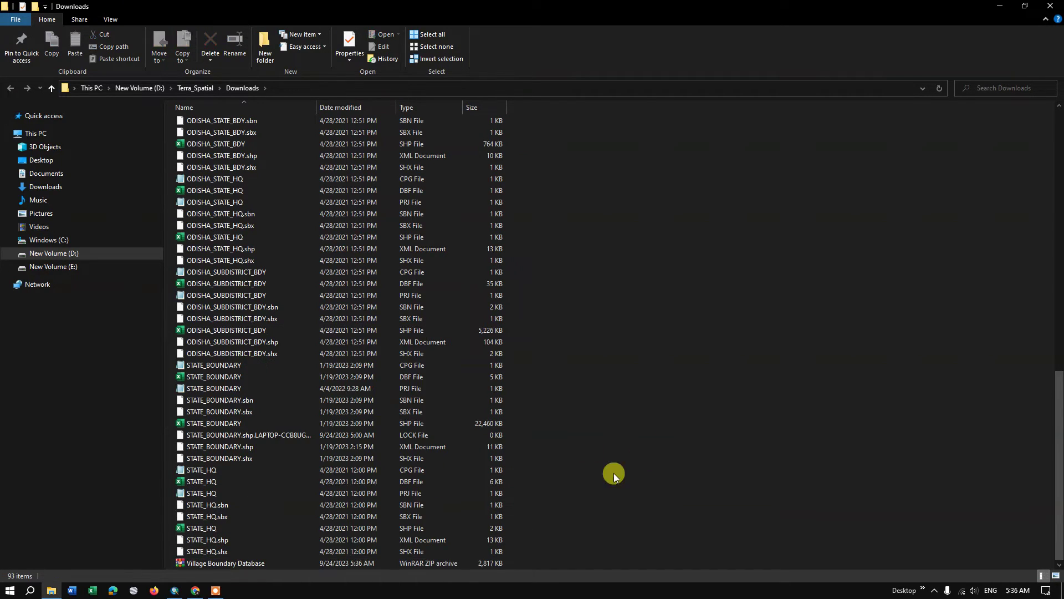
right_click(551, 537)
mouse_move(616, 513)
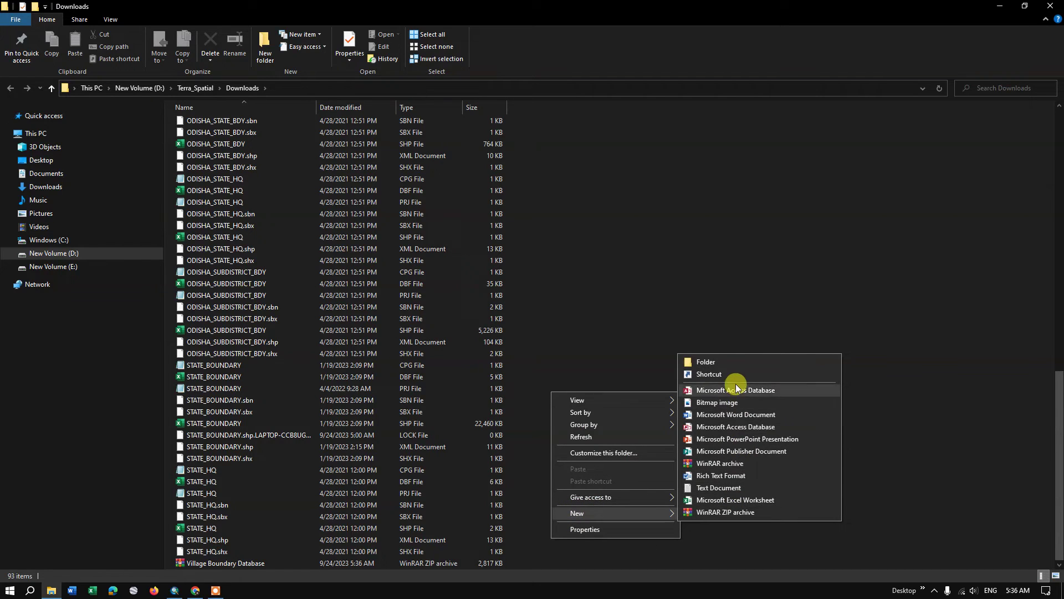
click(739, 374)
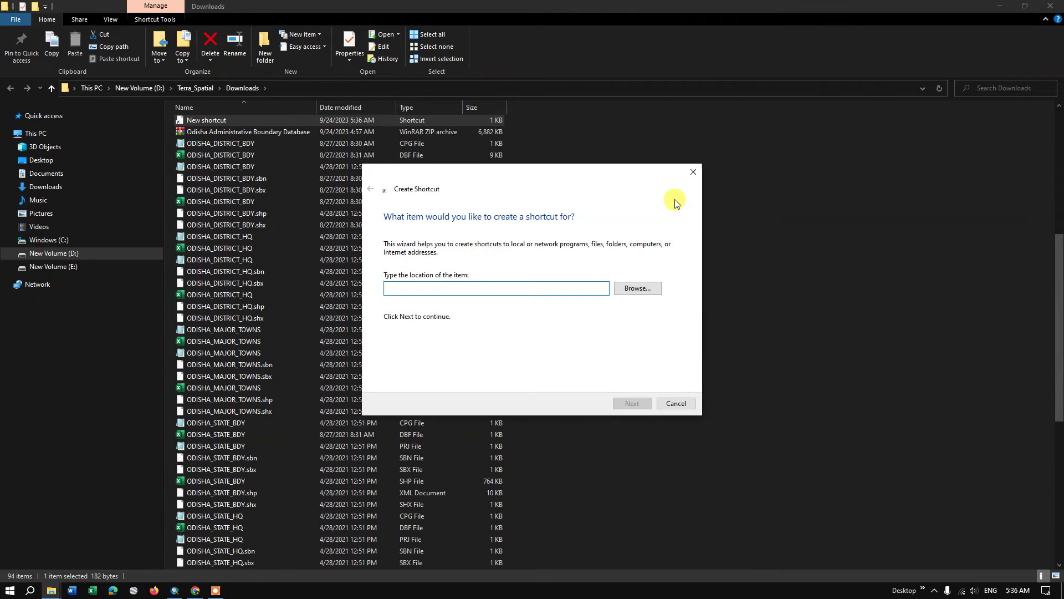
click(692, 174)
right_click(679, 489)
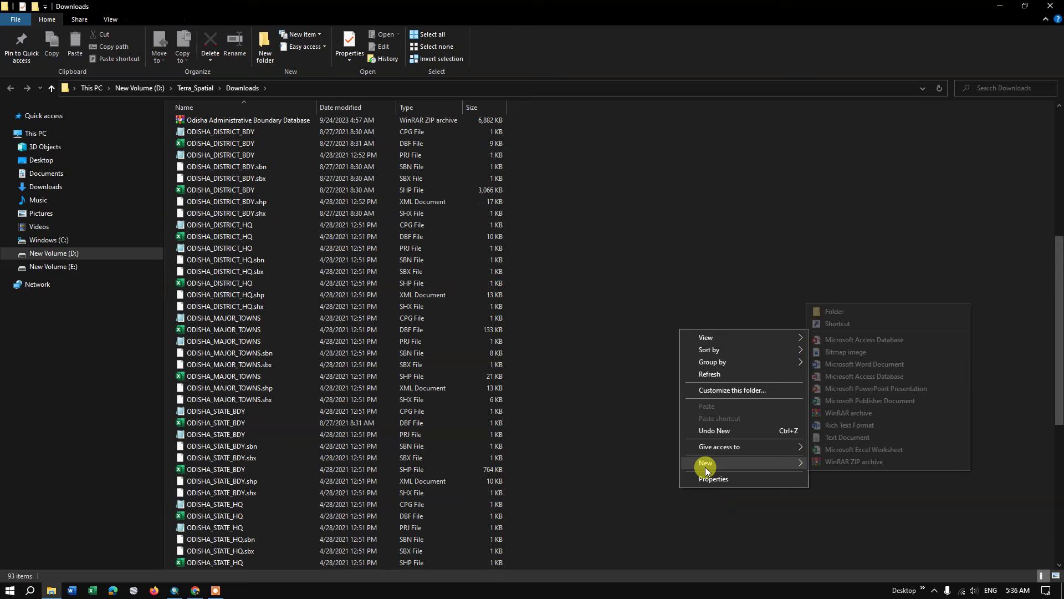
click(841, 315)
text(Village)
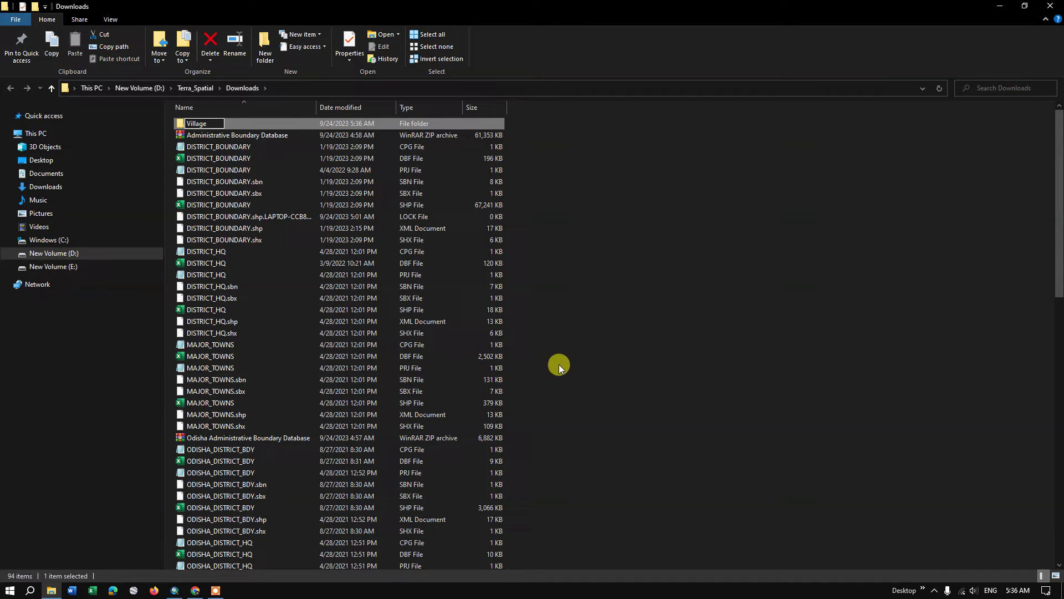
click(591, 356)
right_click(629, 340)
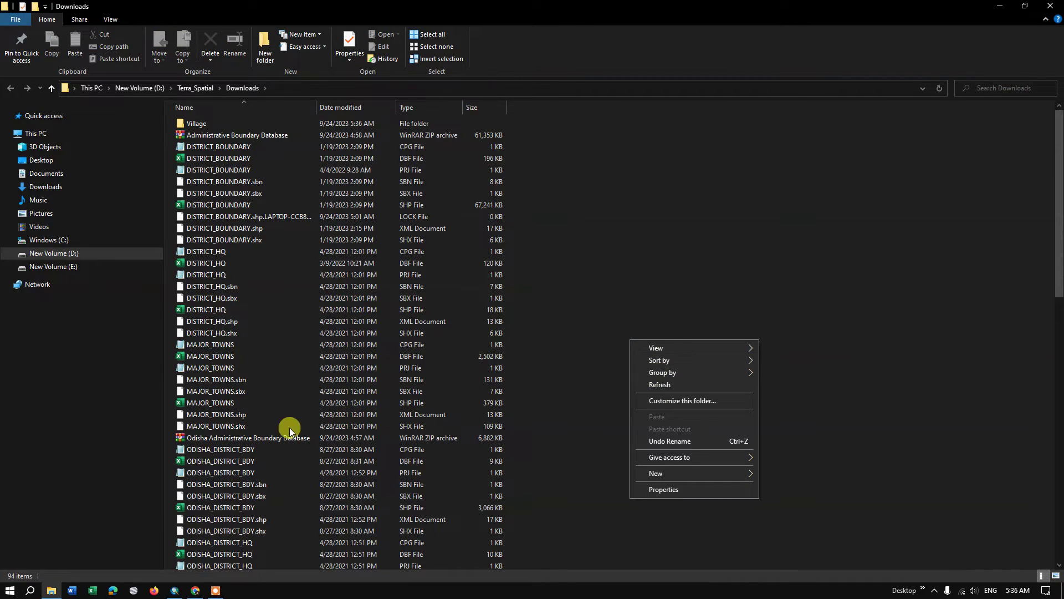
click(657, 385)
scroll(479, 350, down, 1)
scroll(476, 355, down, 7)
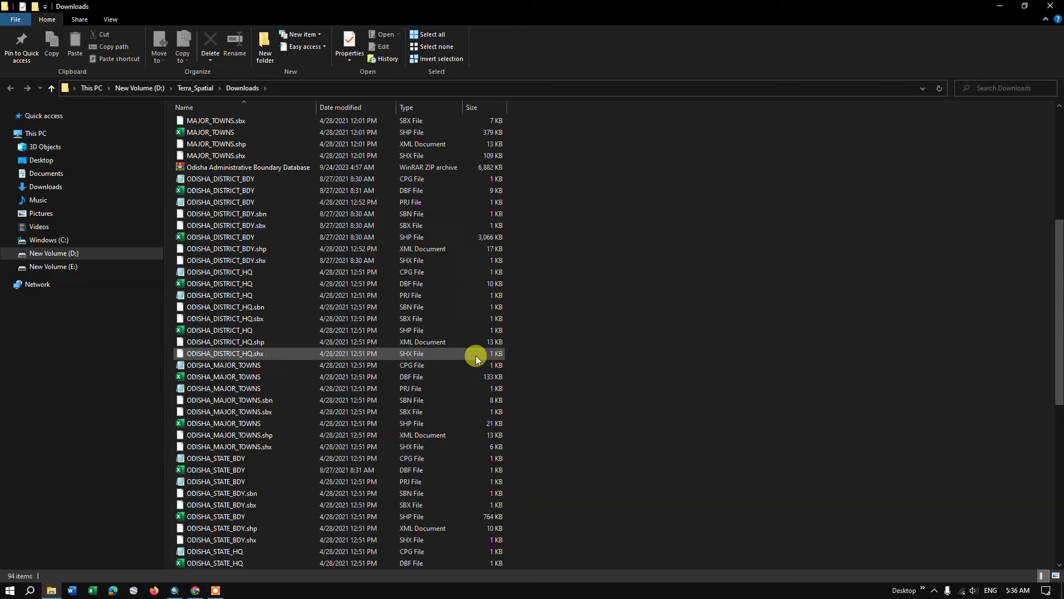
scroll(476, 355, down, 5)
scroll(471, 380, down, 5)
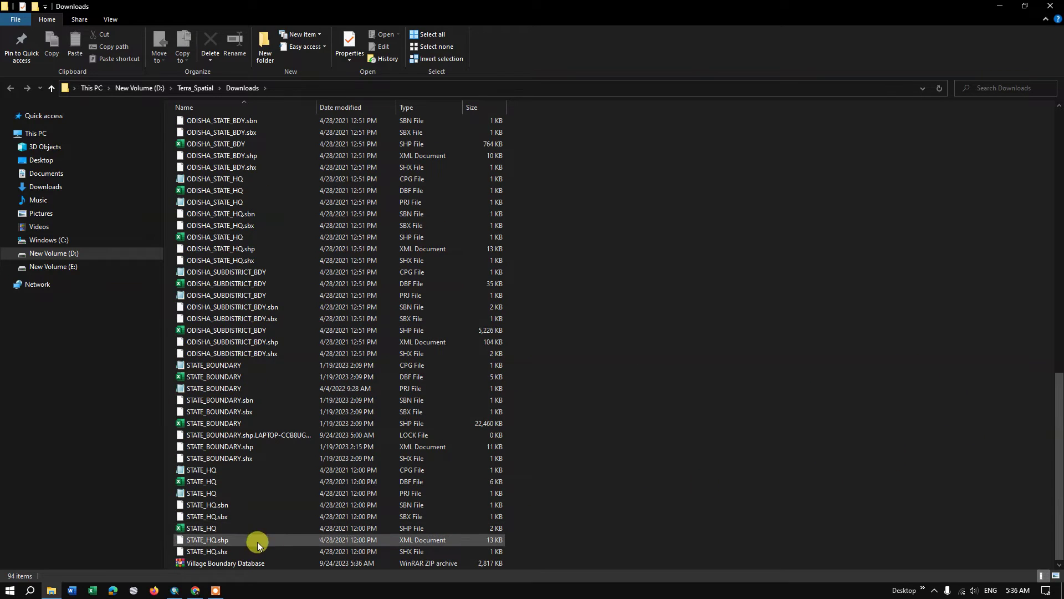
Step: Cut the Village Boundary Database zip and open the Village folder
right_click(275, 562)
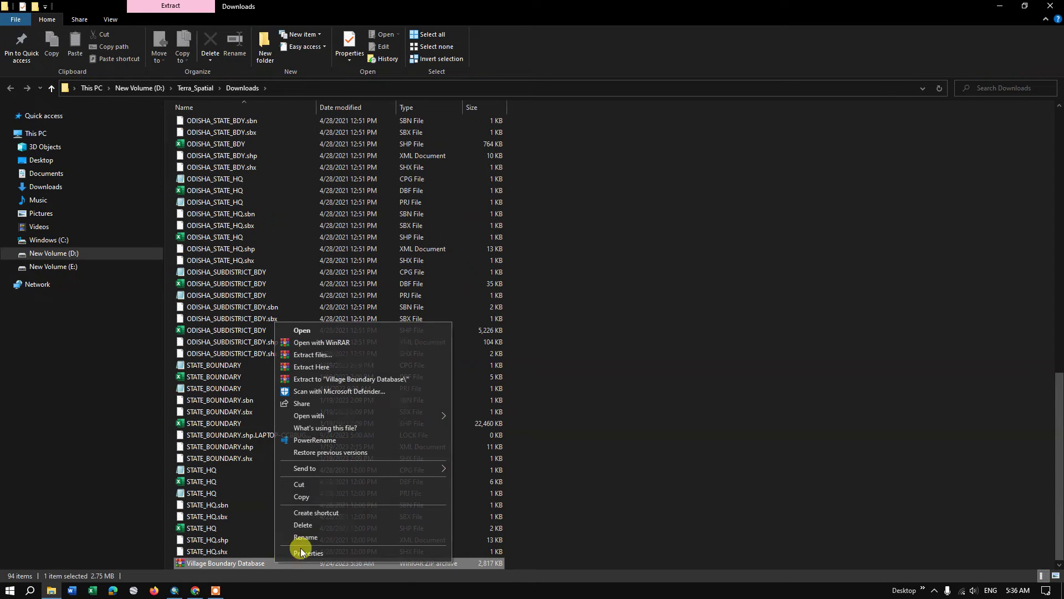
click(310, 484)
scroll(1053, 415, up, 2)
drag(1053, 311, 1055, 203)
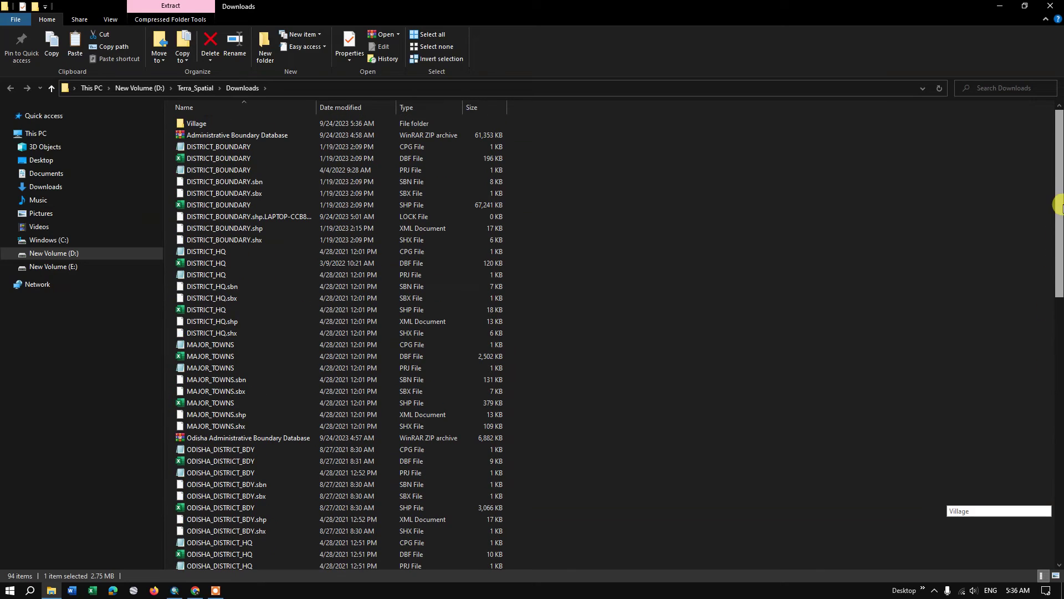
click(211, 124)
double_click(212, 125)
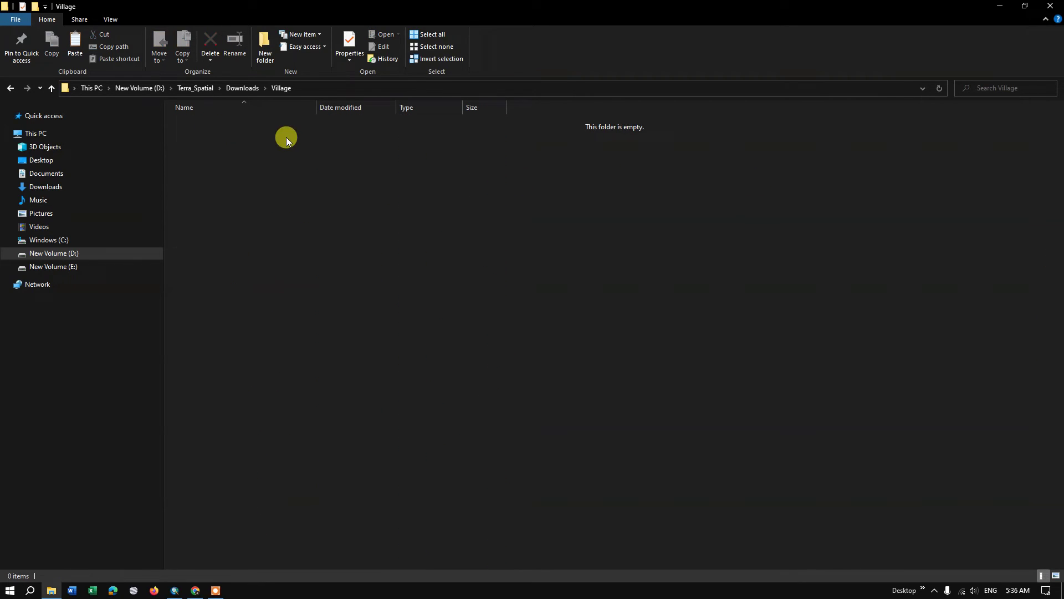
Step: Paste the zip into Village, extract the GANJAM shapefile files there, and switch to ArcMap
right_click(286, 137)
click(314, 213)
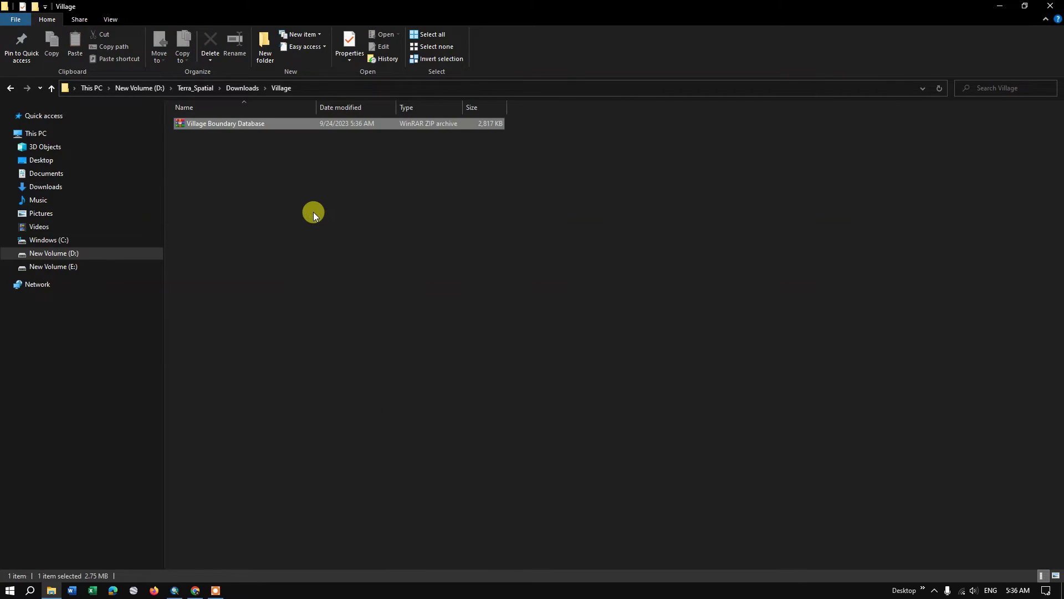
right_click(266, 125)
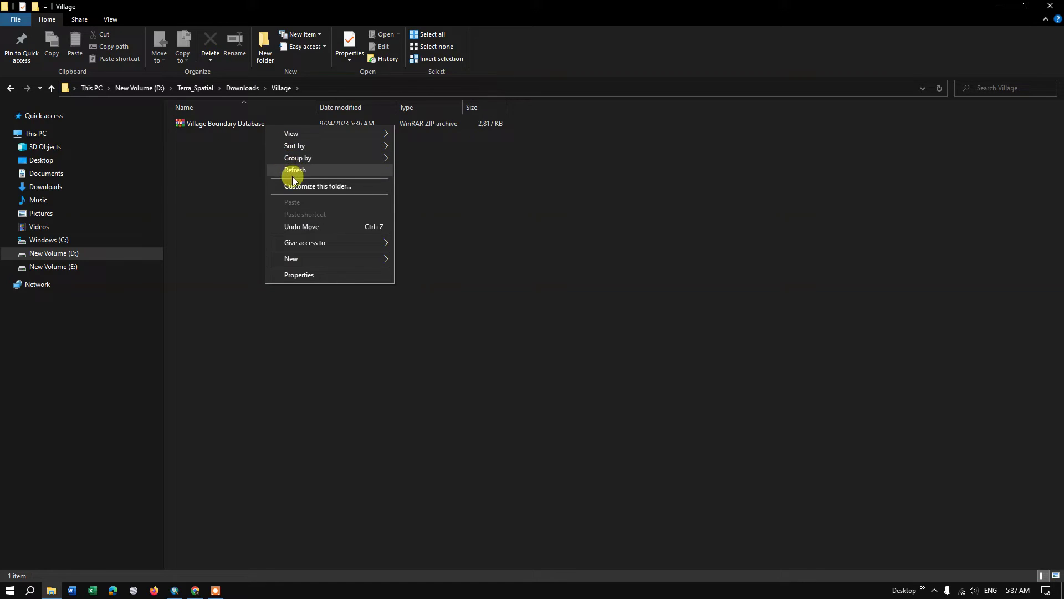
right_click(241, 126)
click(270, 171)
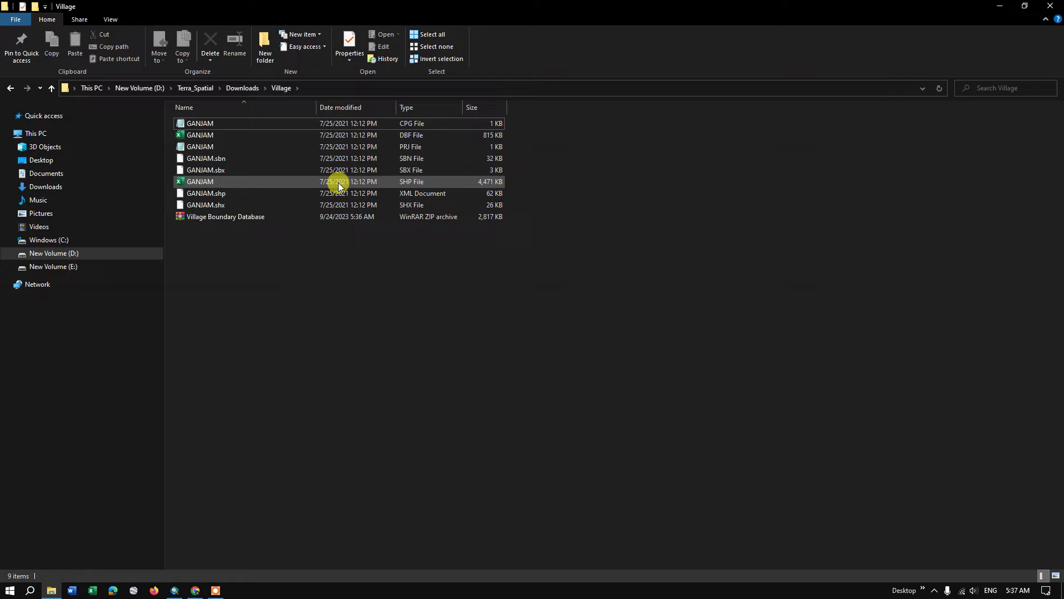
click(174, 591)
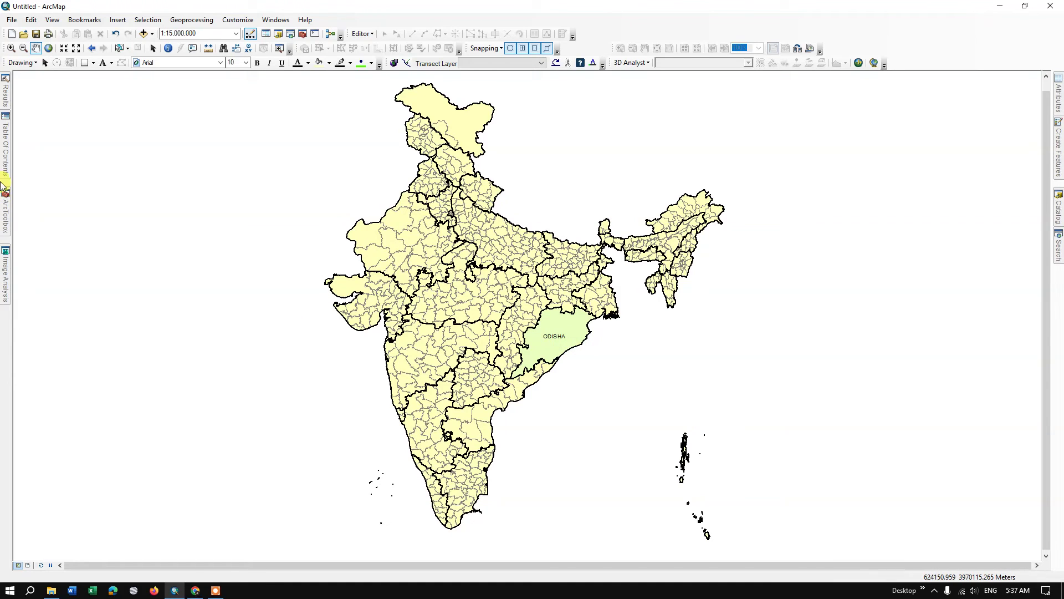
Step: Zoom to Odisha and show only Odisha_District, hiding the district and state boundary layers
click(3, 154)
right_click(56, 132)
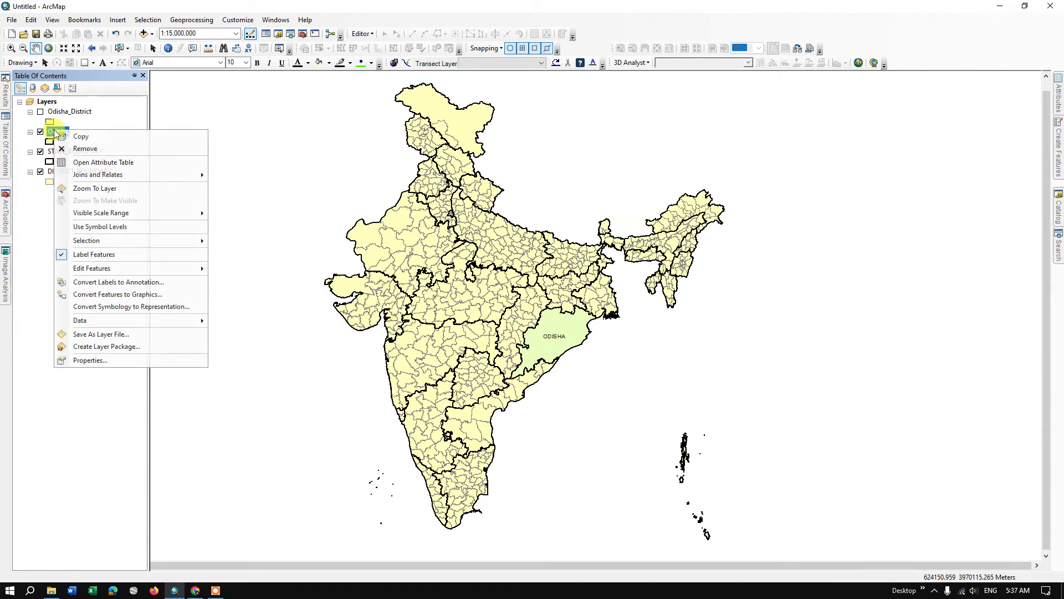
click(100, 190)
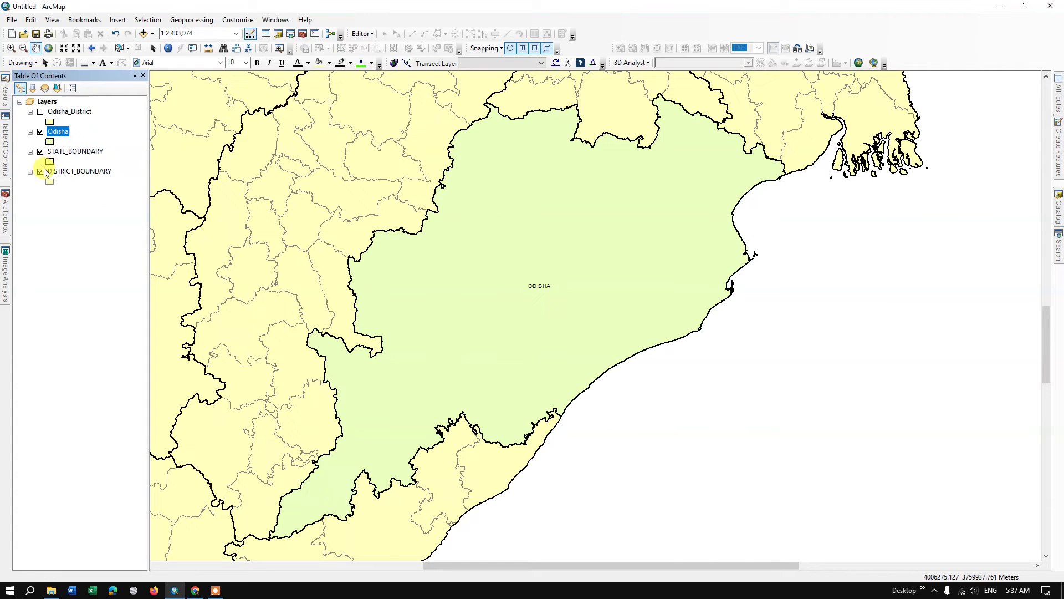
click(40, 171)
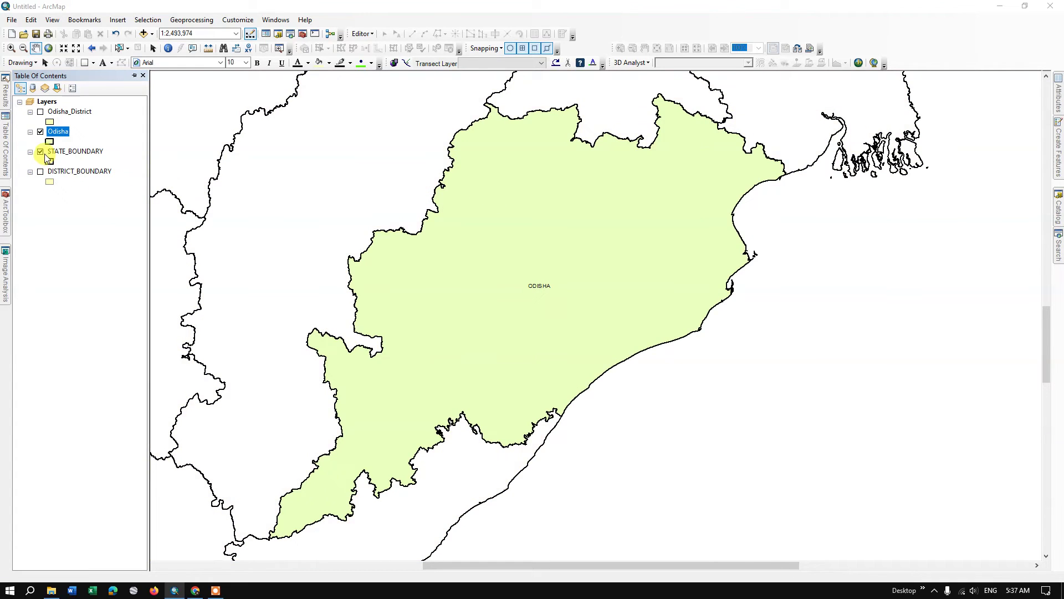
click(39, 152)
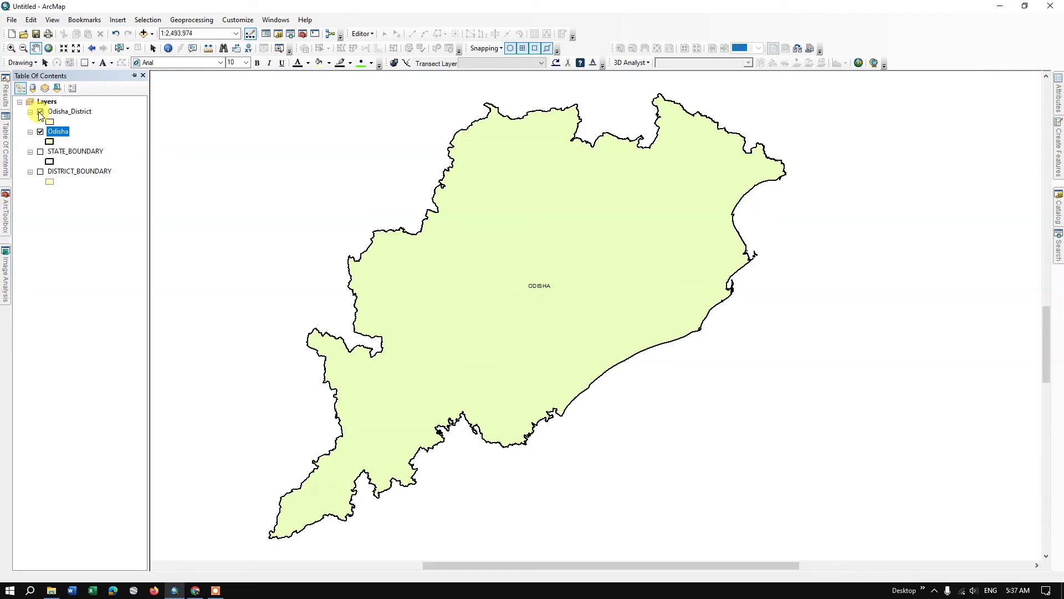
click(39, 111)
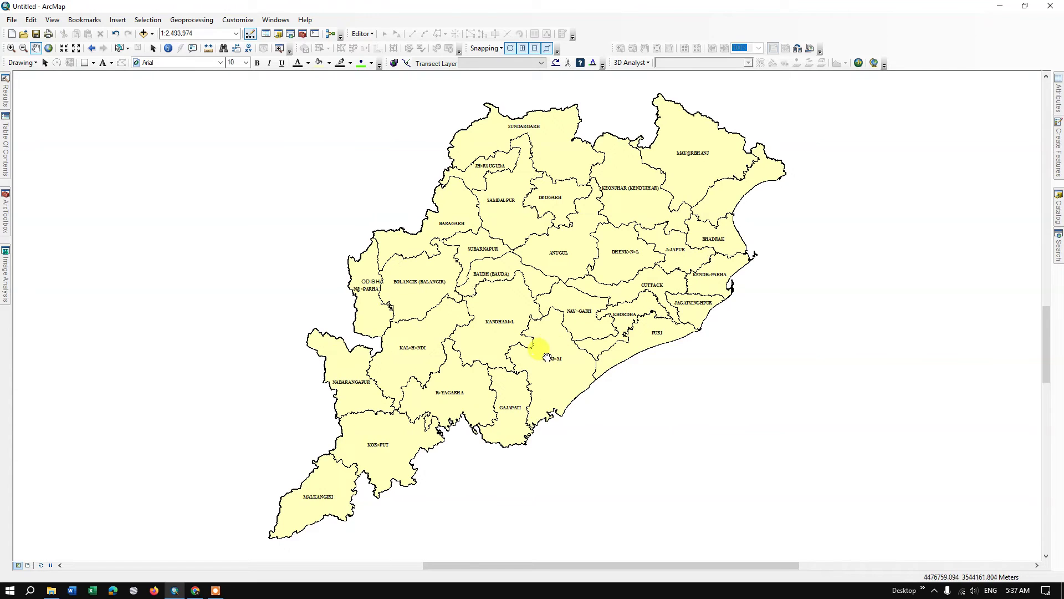
Step: Select the Ganjam district polygon and bring up the Add Data window
click(120, 51)
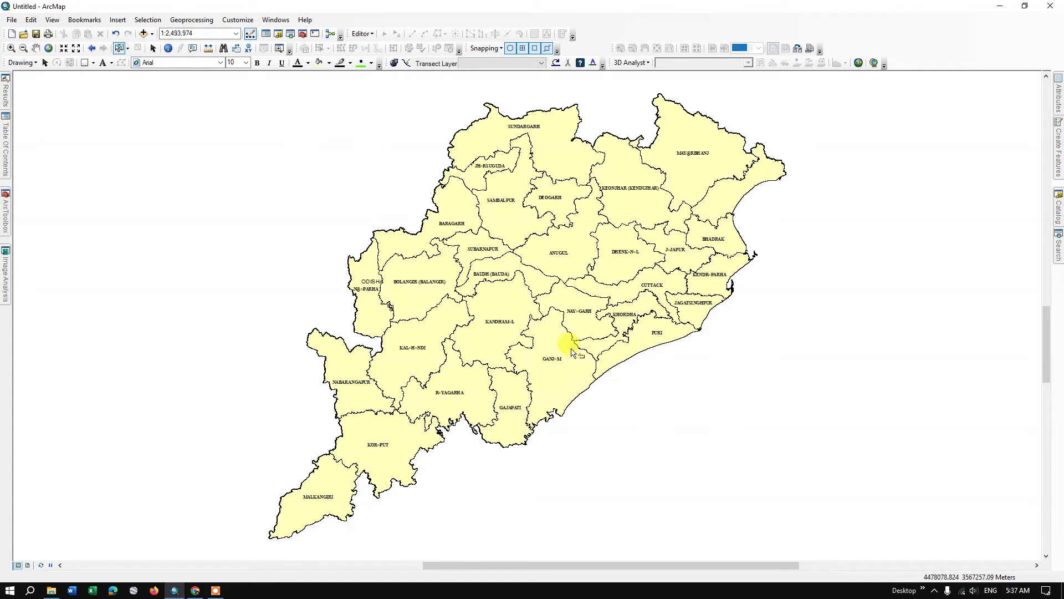
click(558, 368)
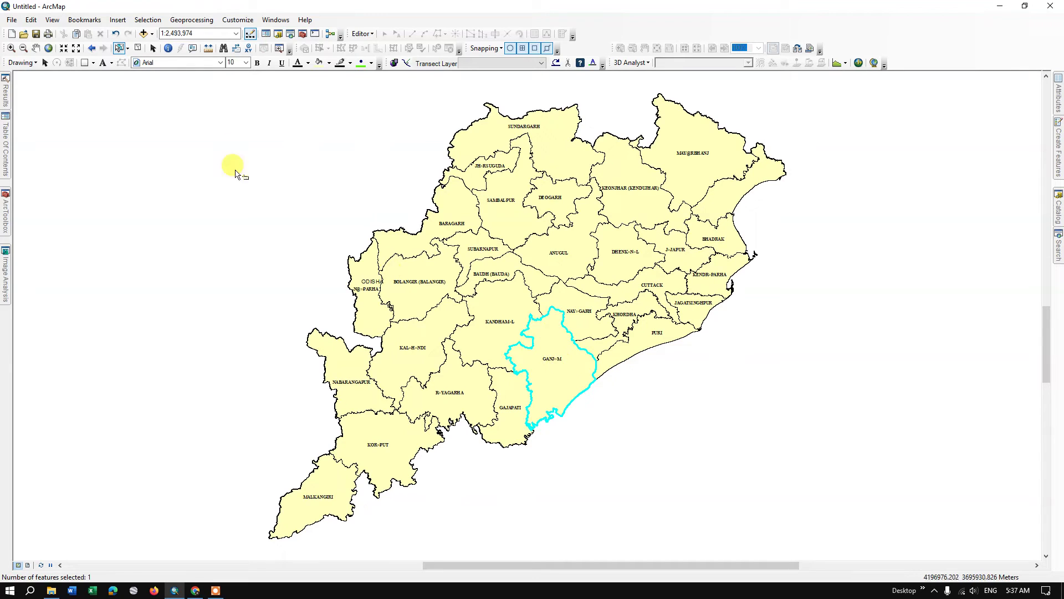
click(152, 35)
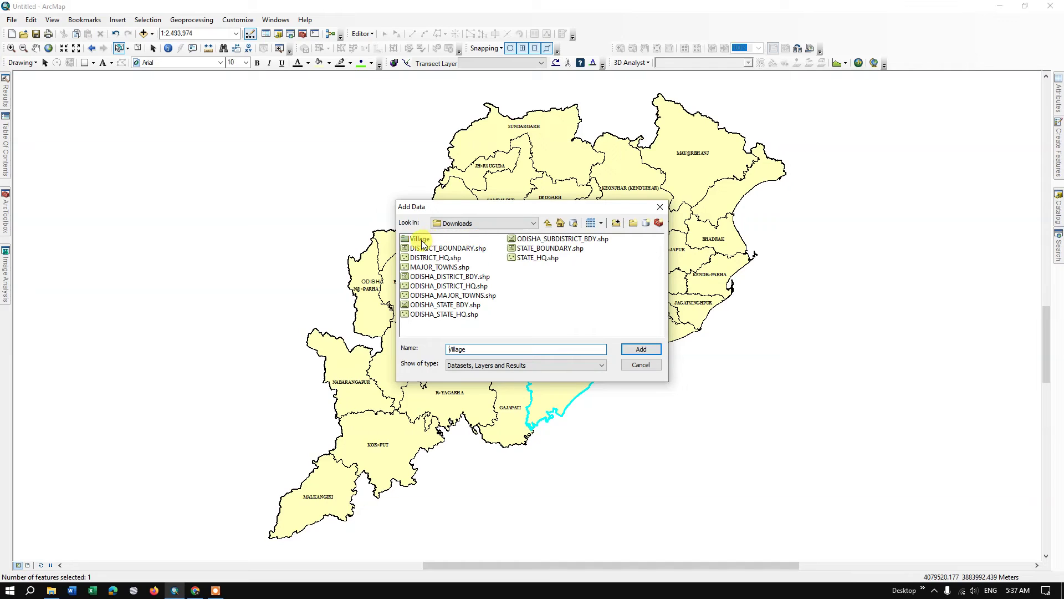
Step: Add GANJAM.shp from the Village folder, zoom to it, and hide the Odisha layers
double_click(419, 239)
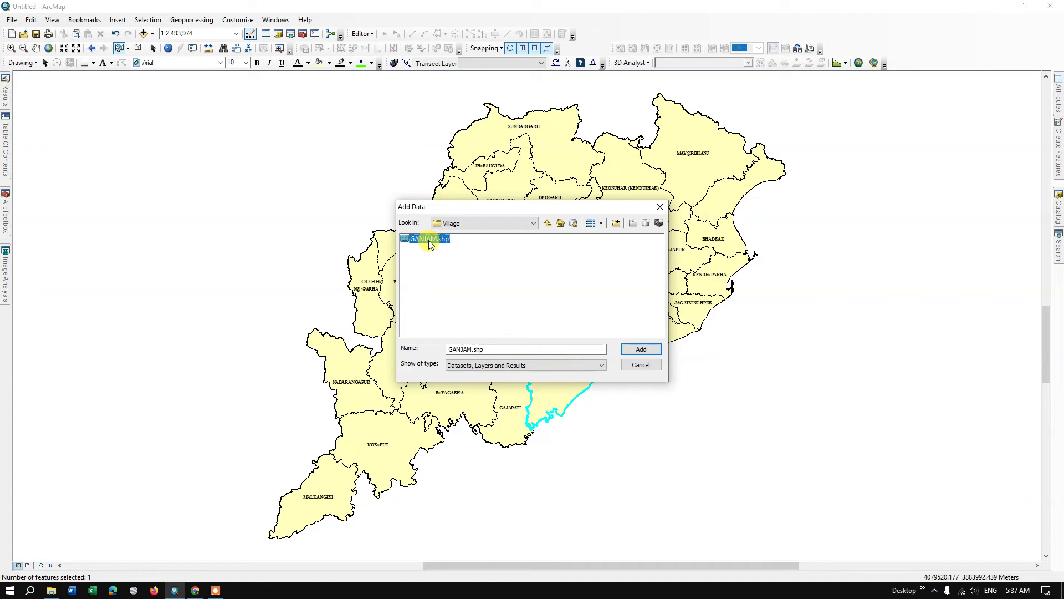
click(642, 352)
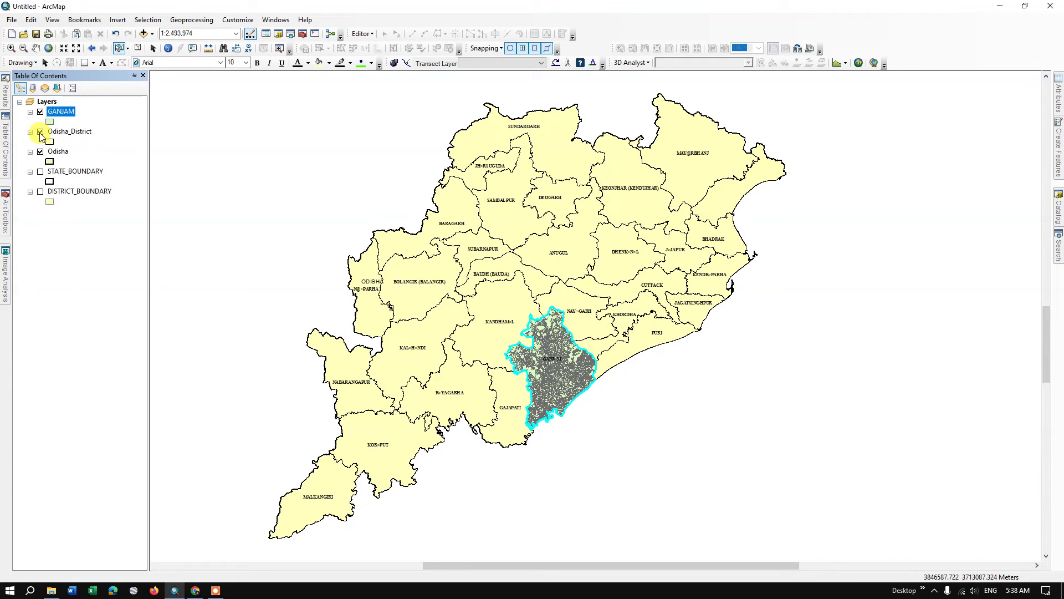
right_click(62, 119)
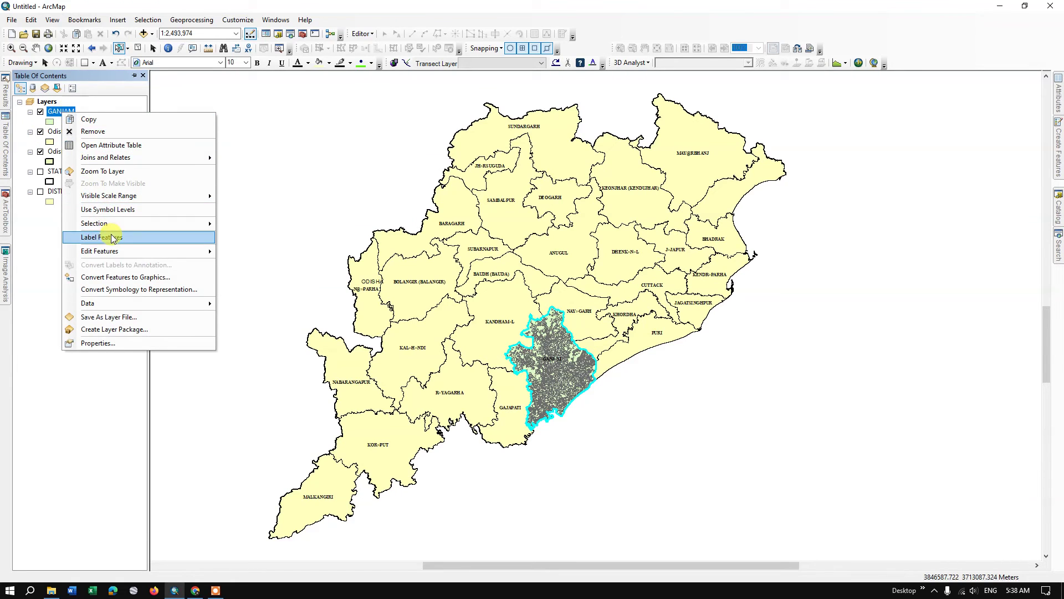
click(119, 177)
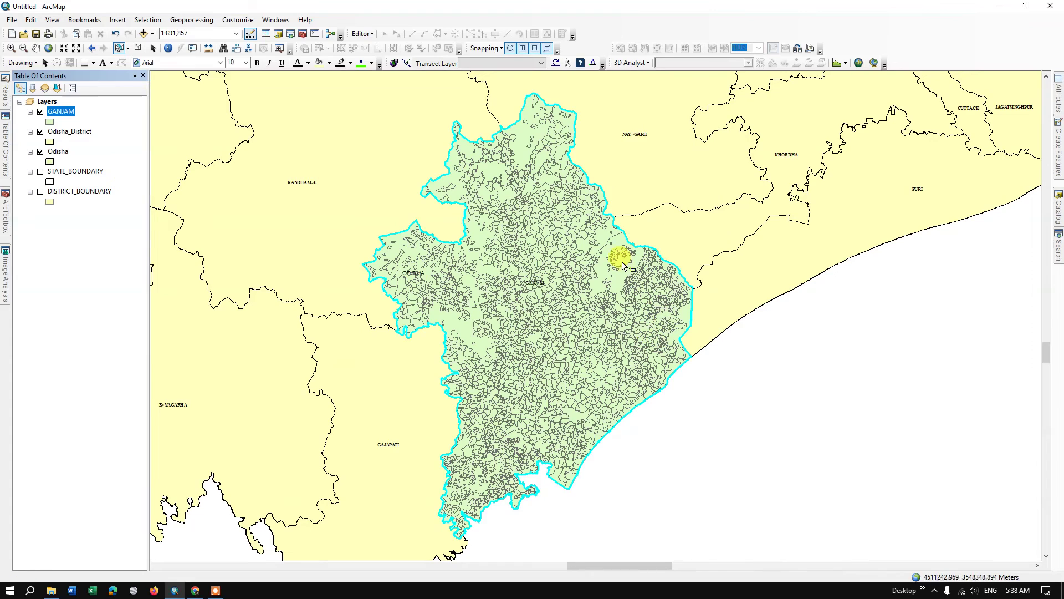
scroll(534, 227, up, 1)
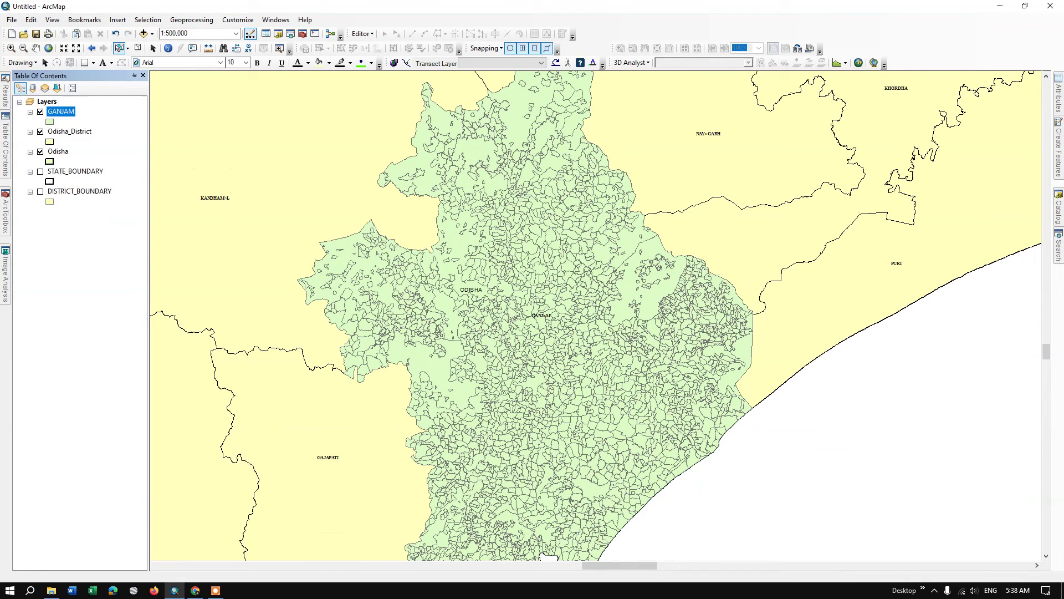
click(40, 152)
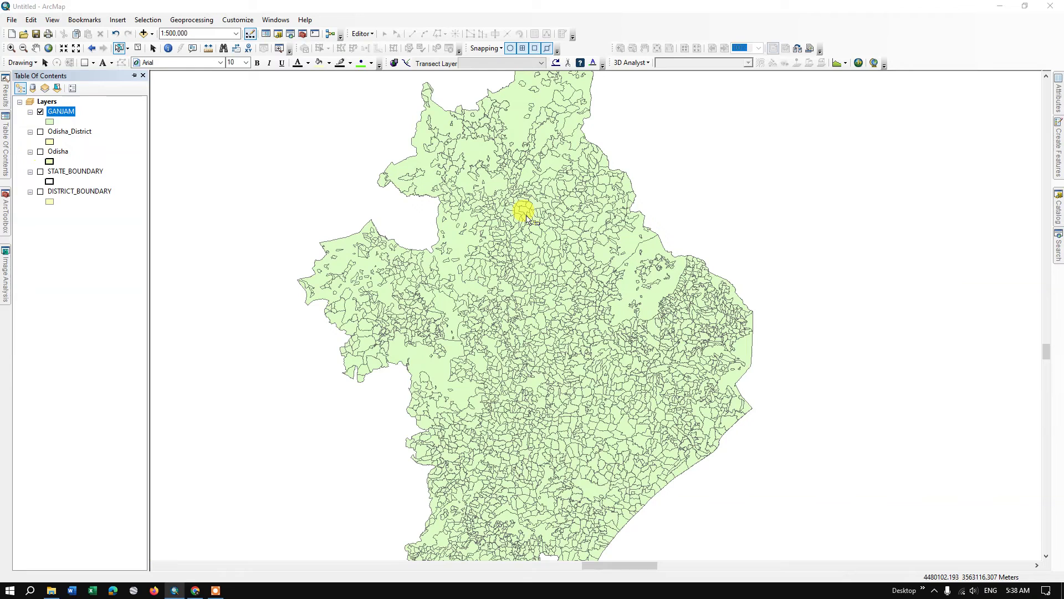
Step: Open the GANJAM attribute table and select its TEHSIL, DISTRICT, STATE and VILLAGE columns
right_click(72, 114)
click(129, 142)
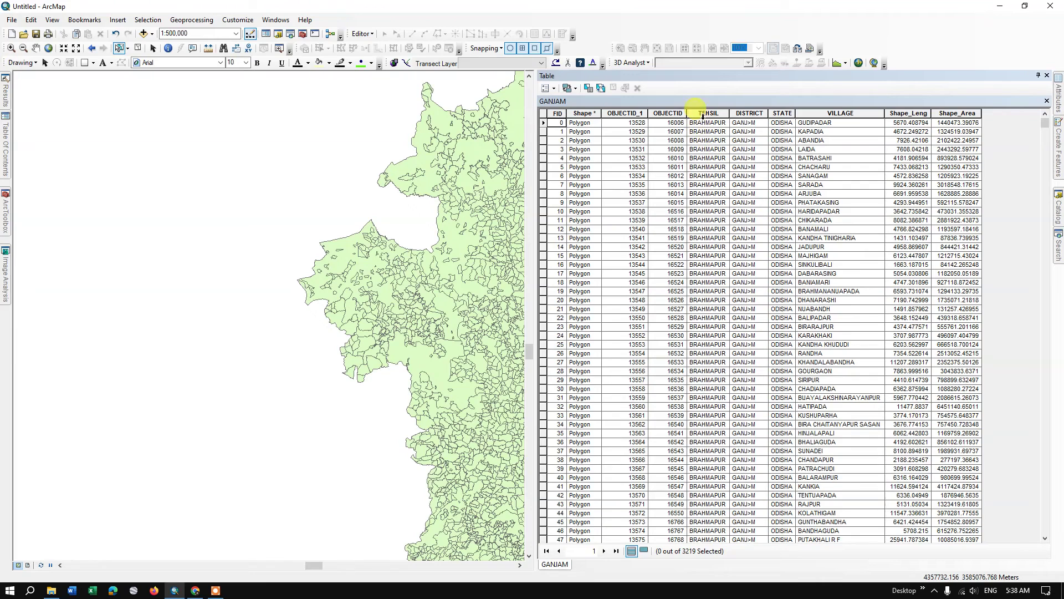
click(707, 114)
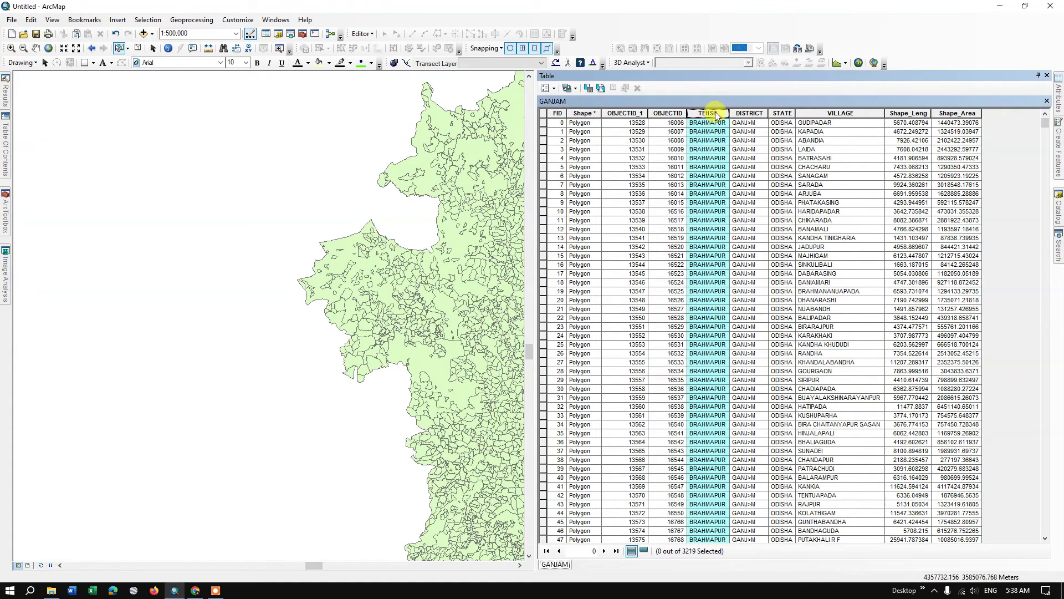
click(750, 114)
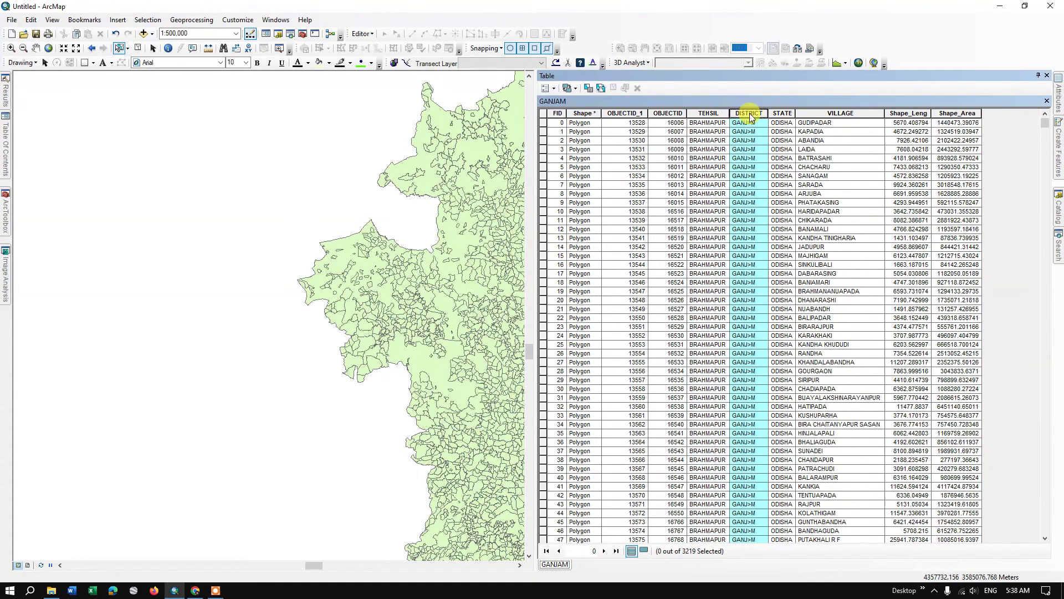
click(782, 114)
click(832, 114)
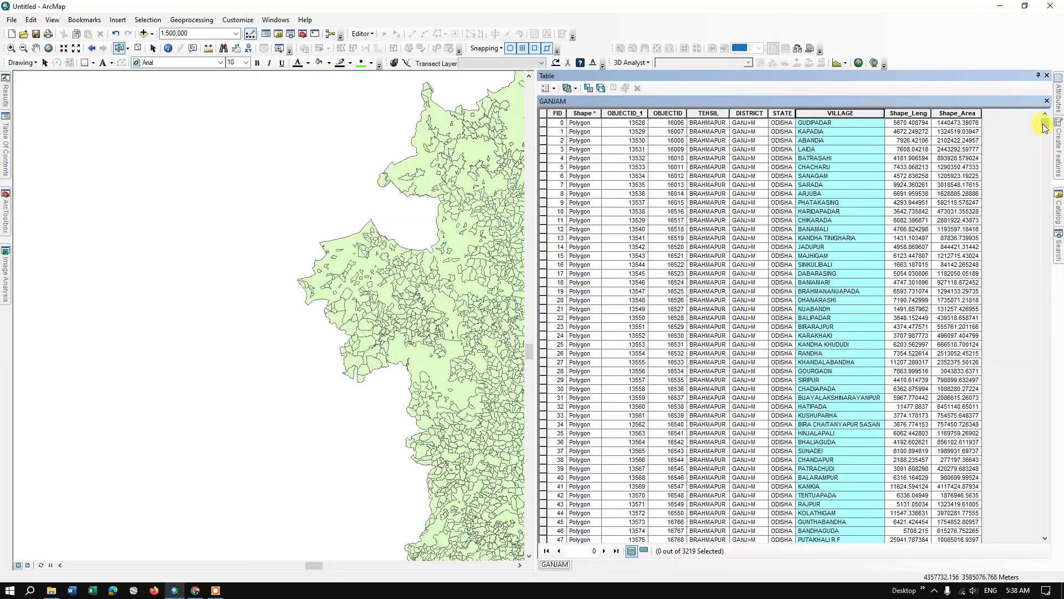
drag(1045, 126, 1037, 547)
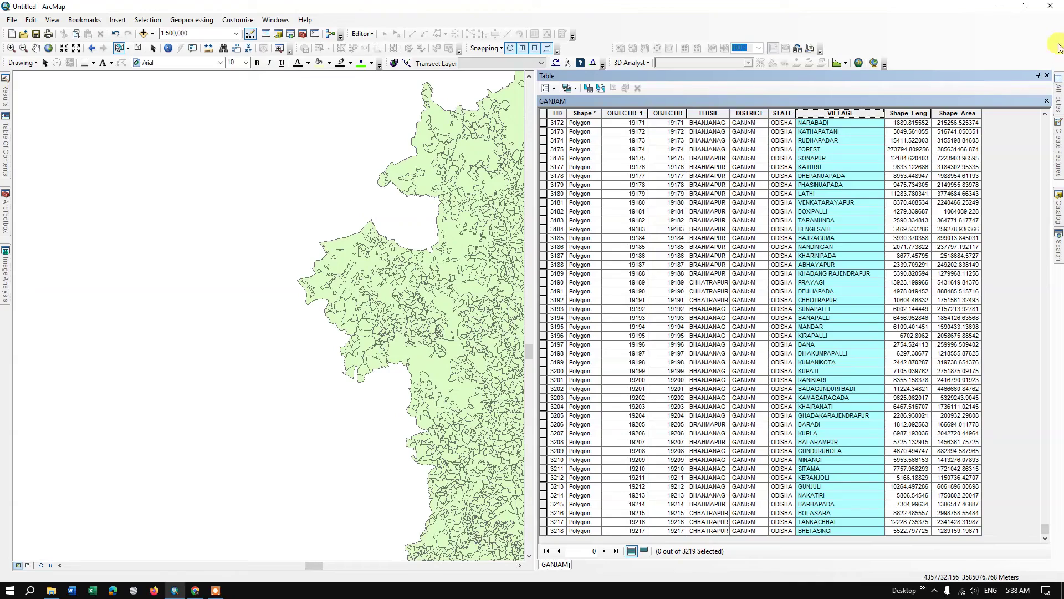
Step: Hide the table, select three neighbouring village polygons, then switch to the Terra Spatial channel in Chrome
click(1039, 76)
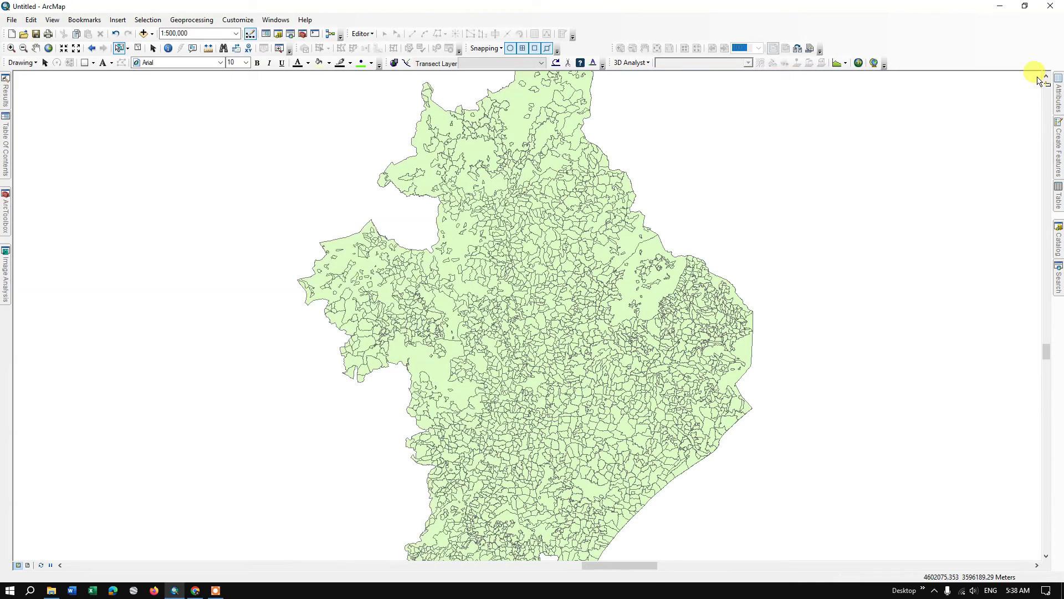
scroll(568, 414, down, 2)
scroll(568, 413, down, 1)
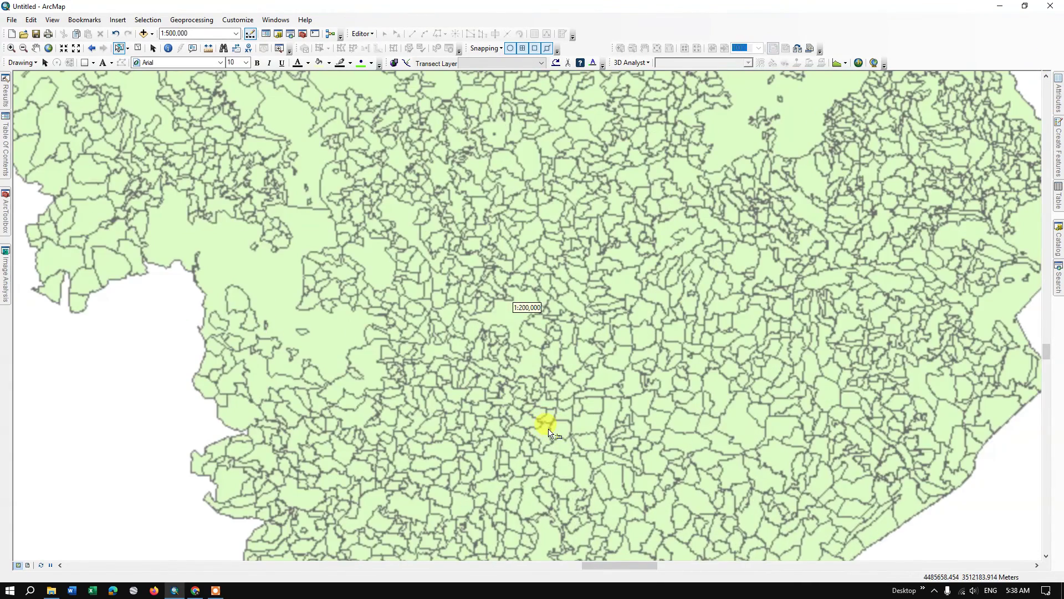
scroll(568, 412, down, 1)
scroll(662, 351, down, 1)
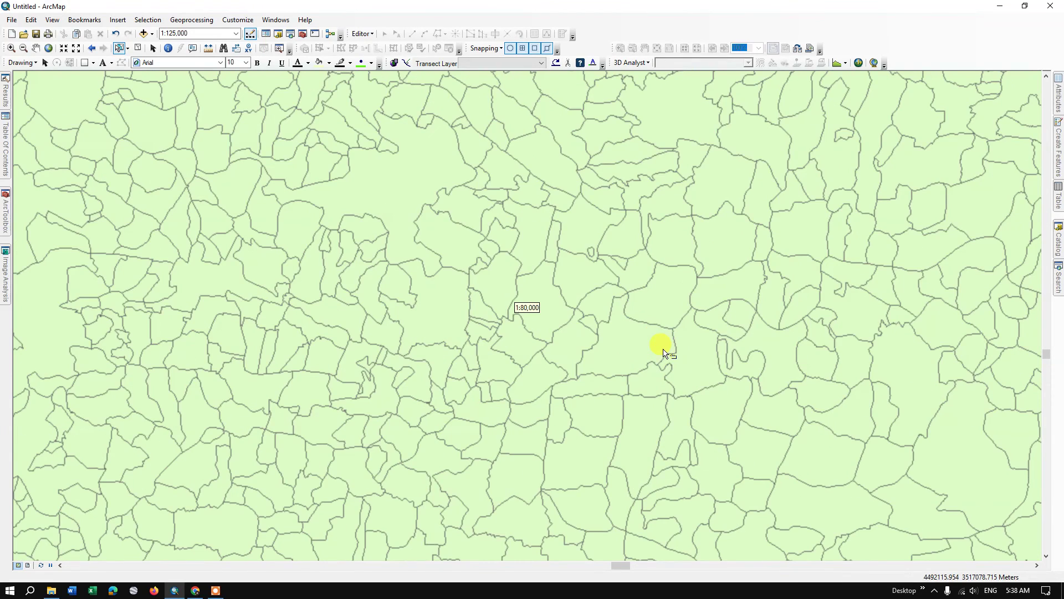
click(574, 340)
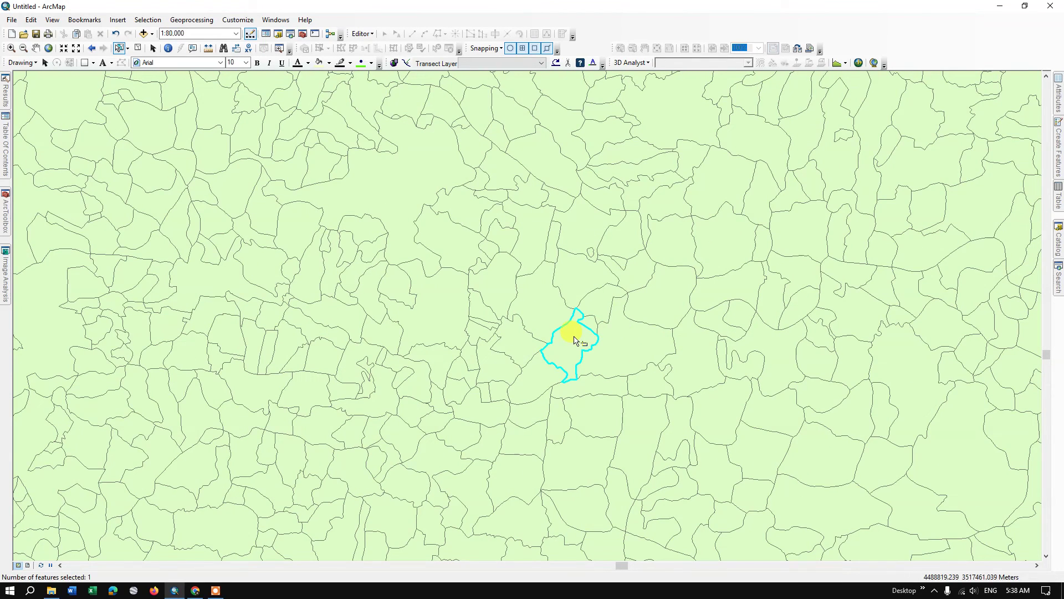
click(626, 351)
click(505, 288)
scroll(517, 366, up, 1)
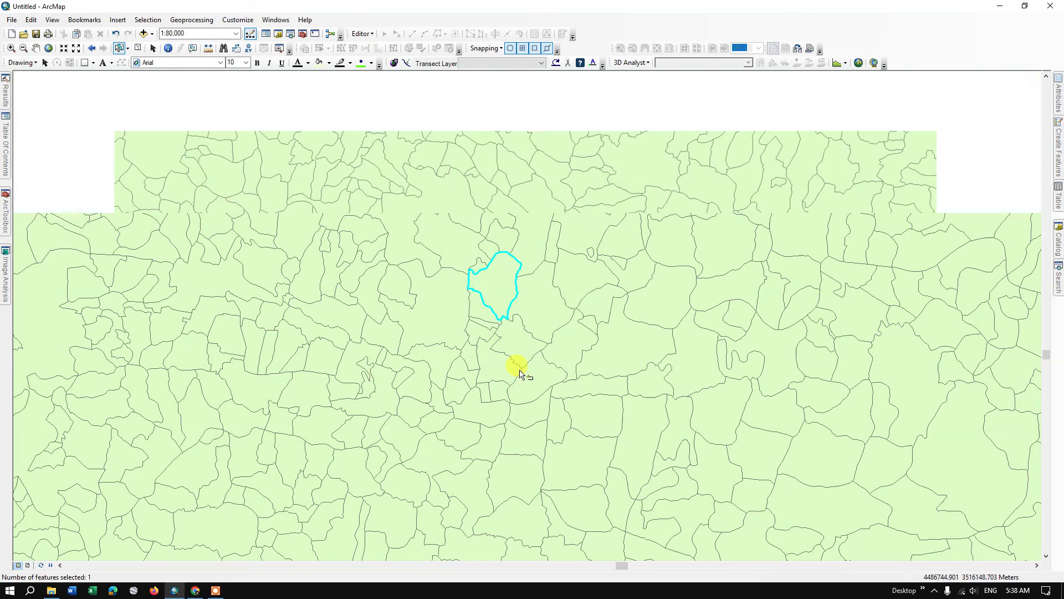
scroll(518, 369, up, 1)
scroll(517, 368, up, 1)
scroll(519, 374, up, 1)
scroll(520, 374, up, 1)
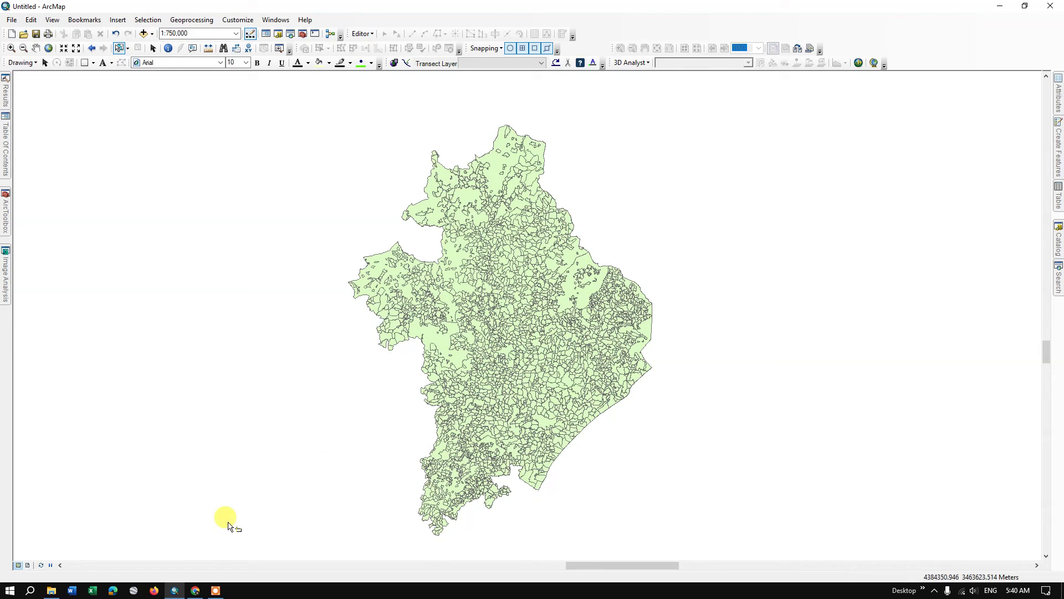
click(196, 589)
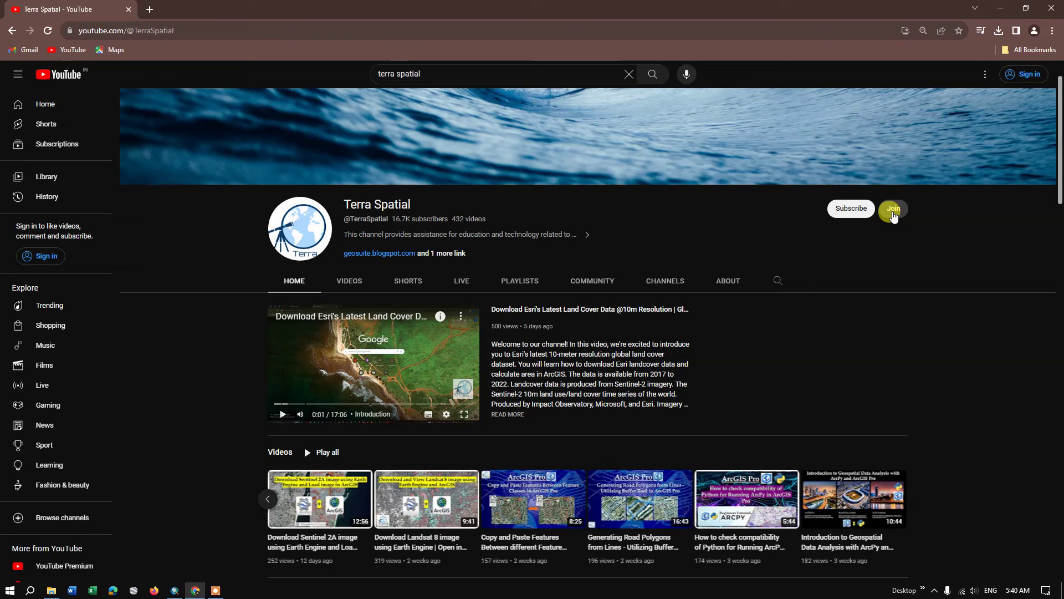
Step: Open the Taluk & District Boundary video from the channel's videos and skip to about 0:47
click(349, 280)
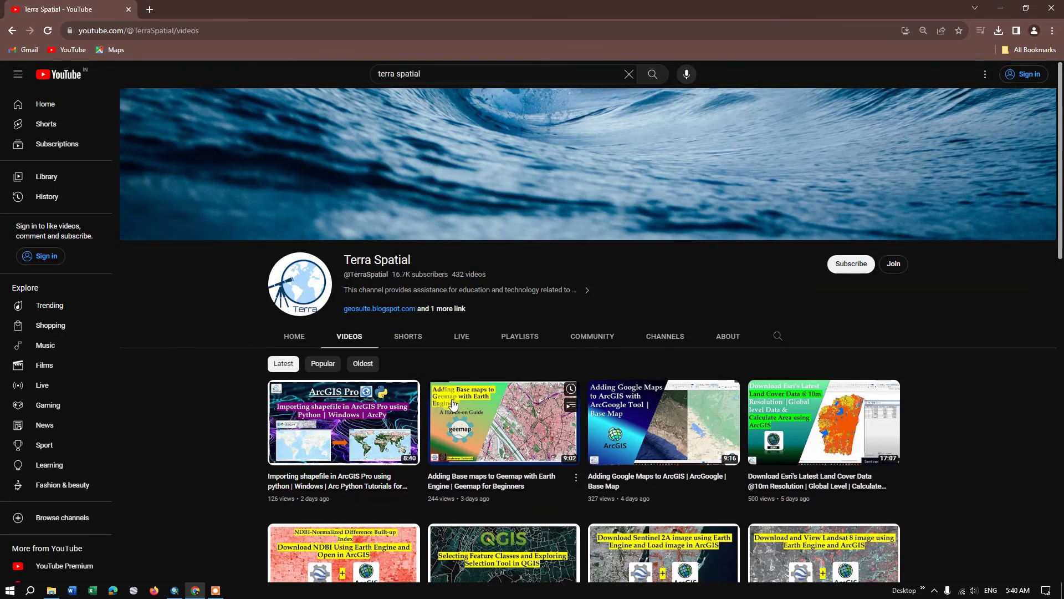
scroll(451, 399, down, 2)
scroll(451, 399, down, 1)
scroll(452, 399, down, 2)
scroll(451, 401, down, 1)
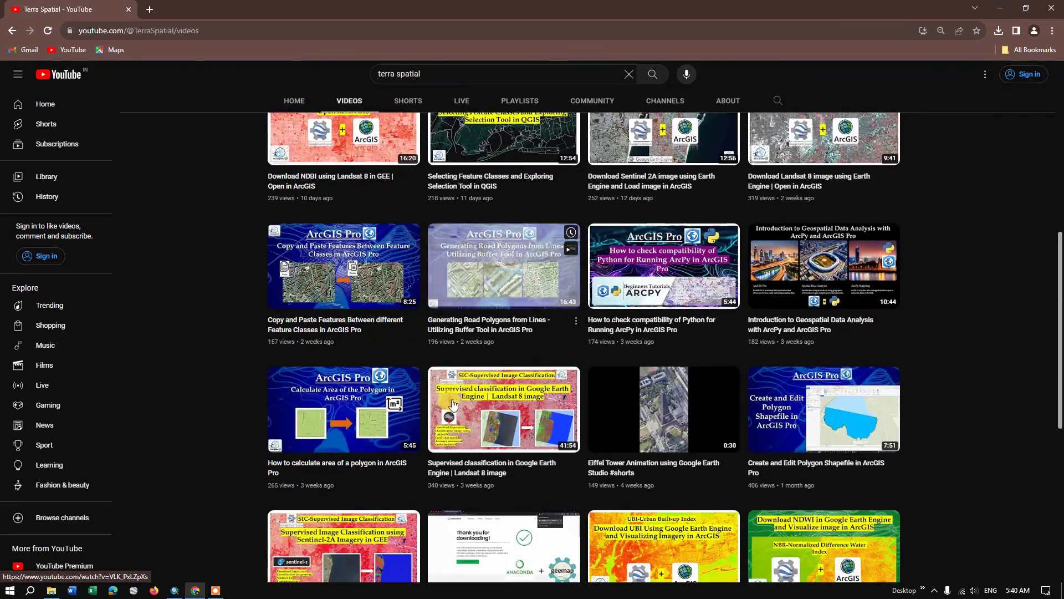
scroll(451, 403, down, 1)
scroll(451, 402, down, 2)
scroll(452, 401, down, 1)
scroll(451, 402, down, 1)
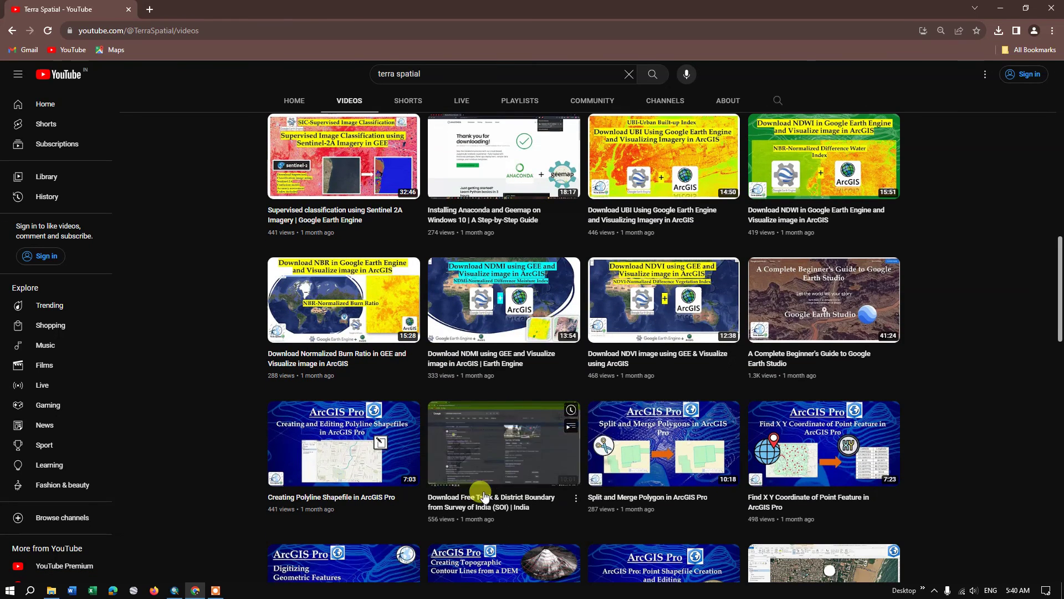
mouse_move(503, 443)
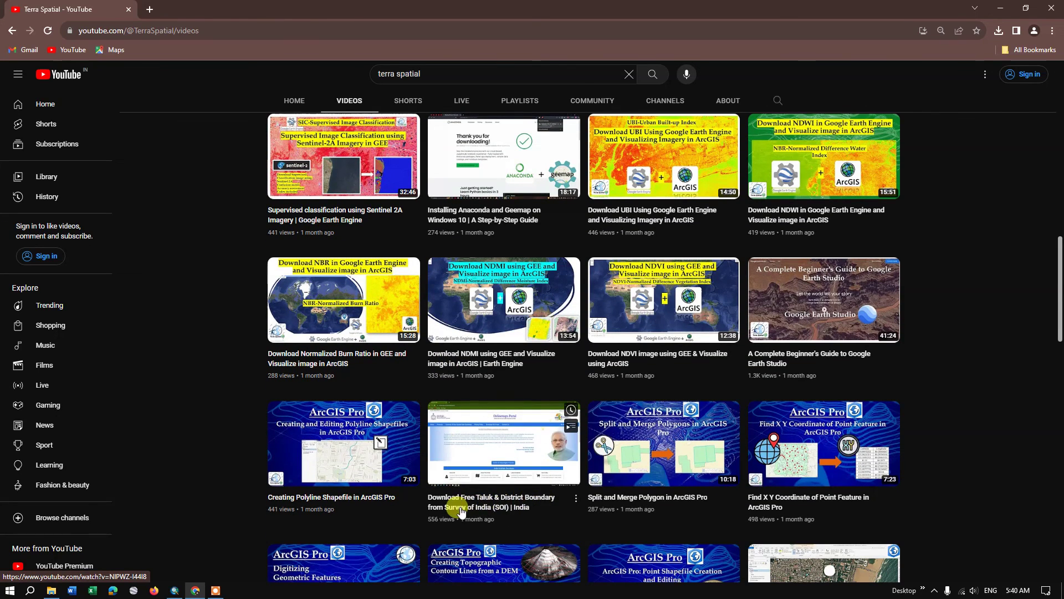
click(513, 456)
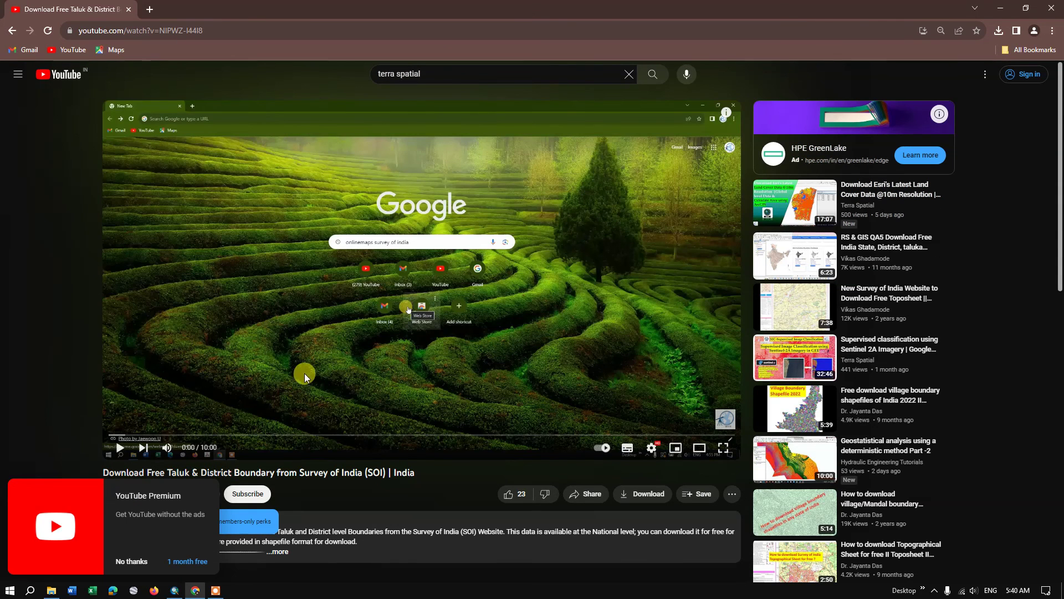
click(158, 435)
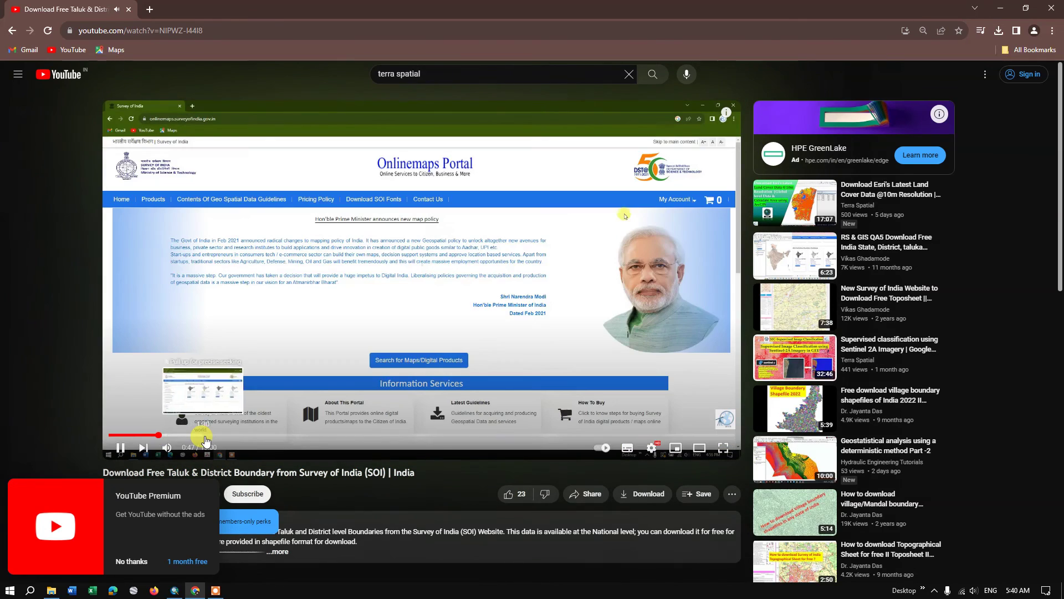